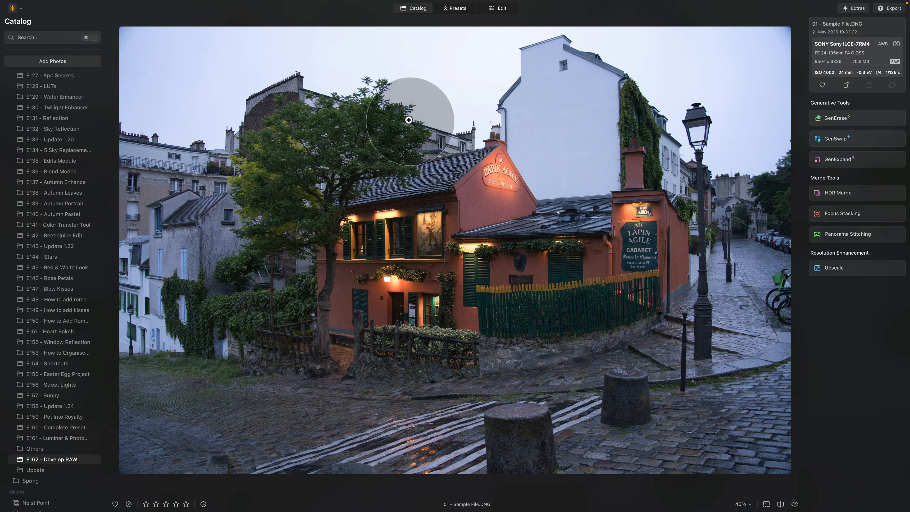
Look at the sample RAW photo in single-image and gallery view, and open it for editing.
double_click(504, 138)
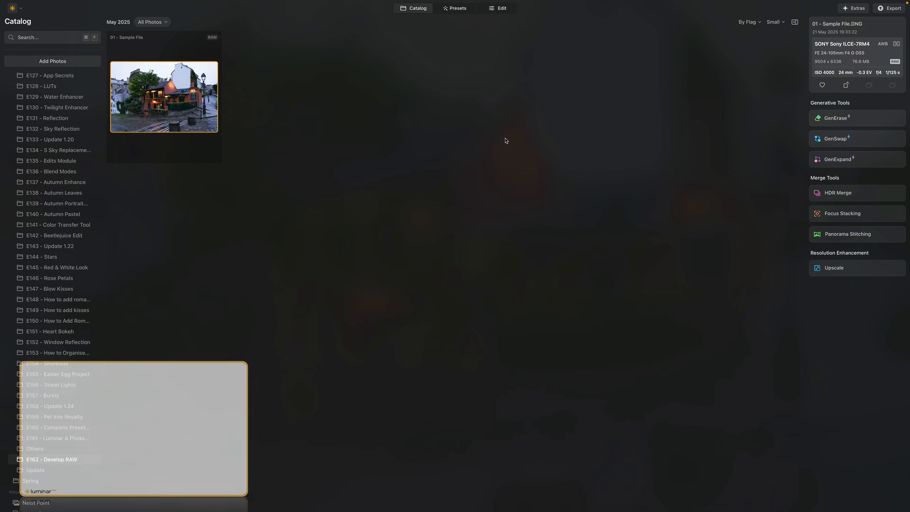
key("space")
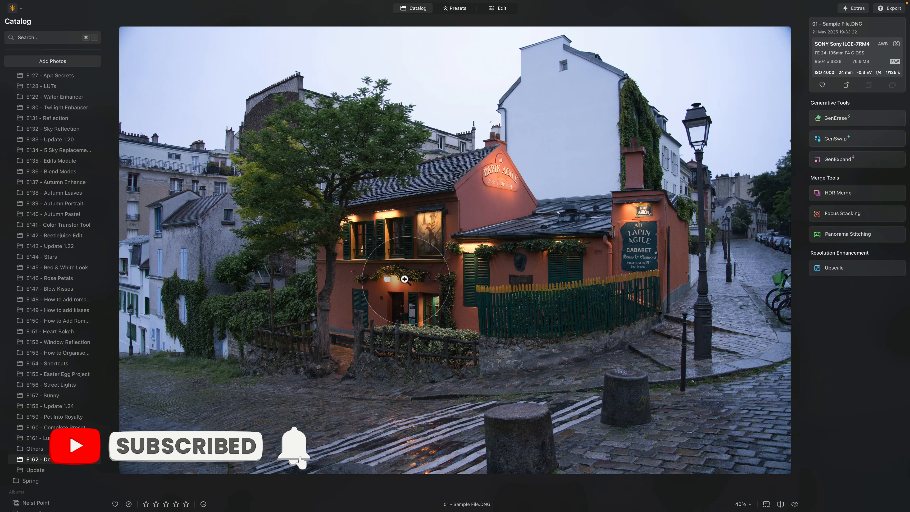
double_click(453, 294)
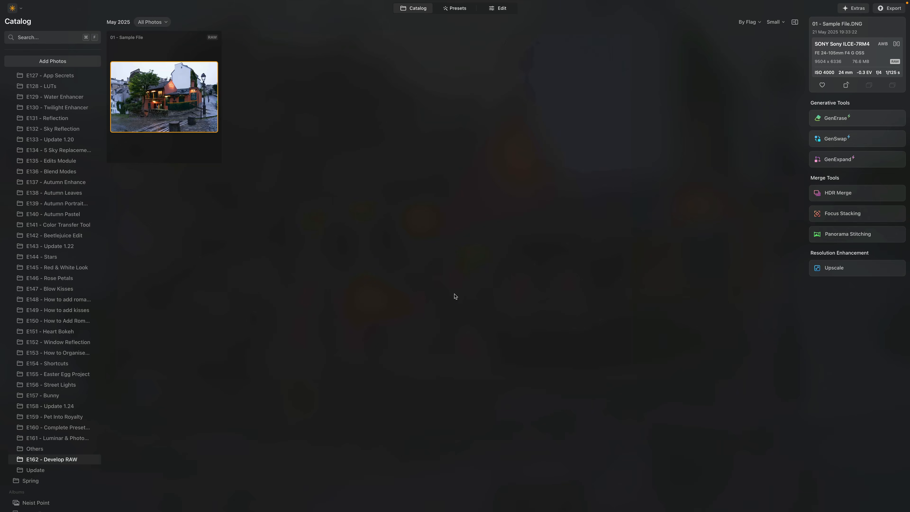
left_click(498, 9)
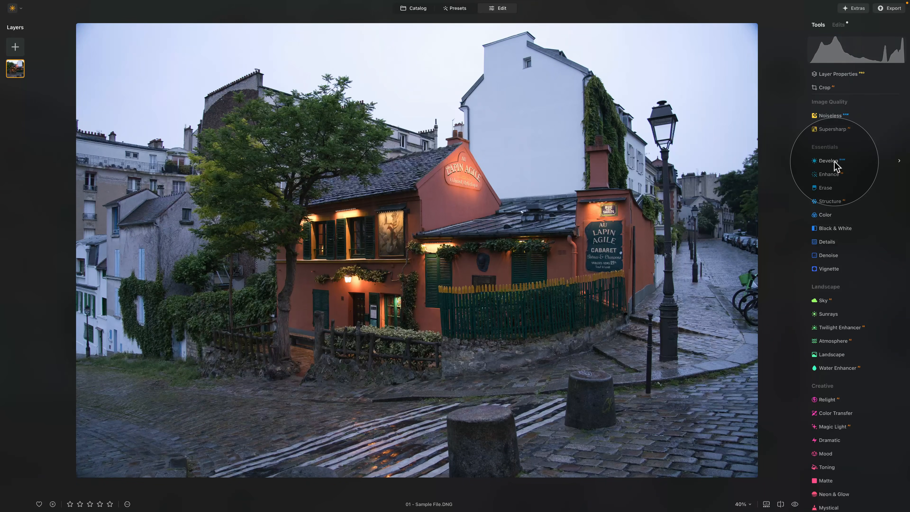
left_click(415, 11)
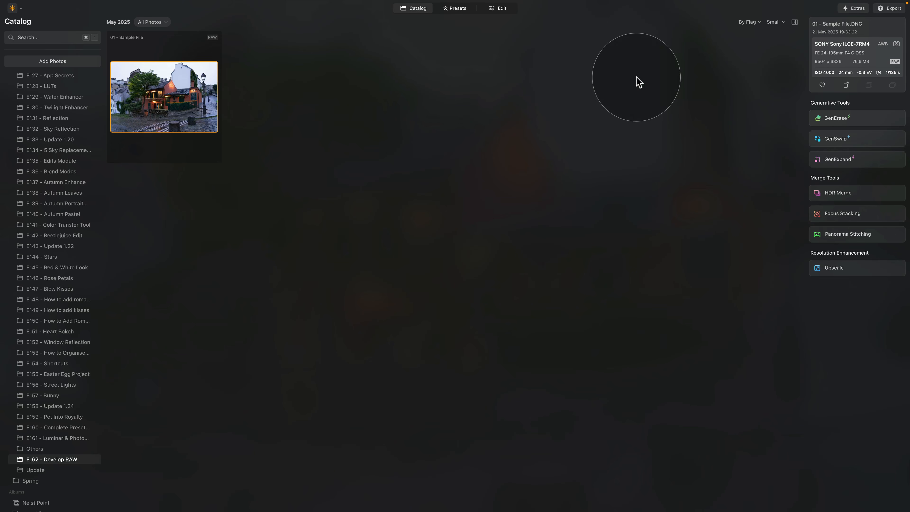
mouse_move(179, 110)
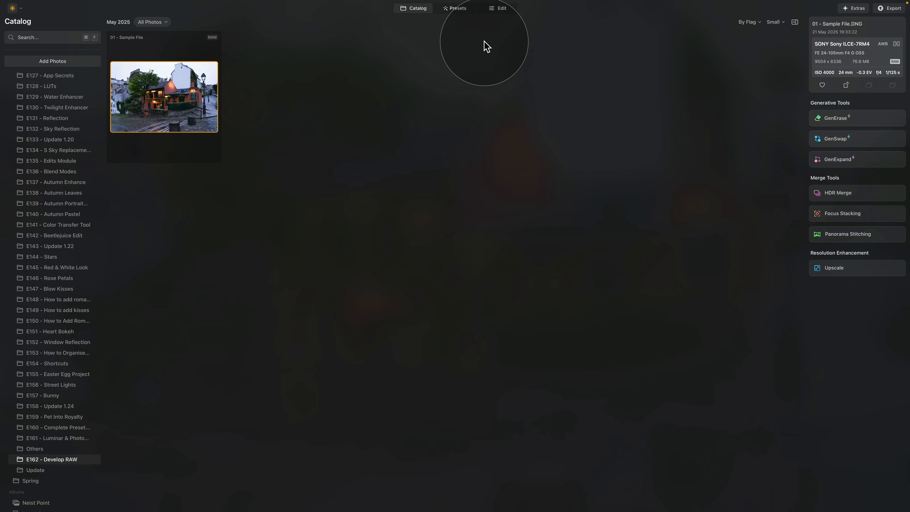
left_click(501, 10)
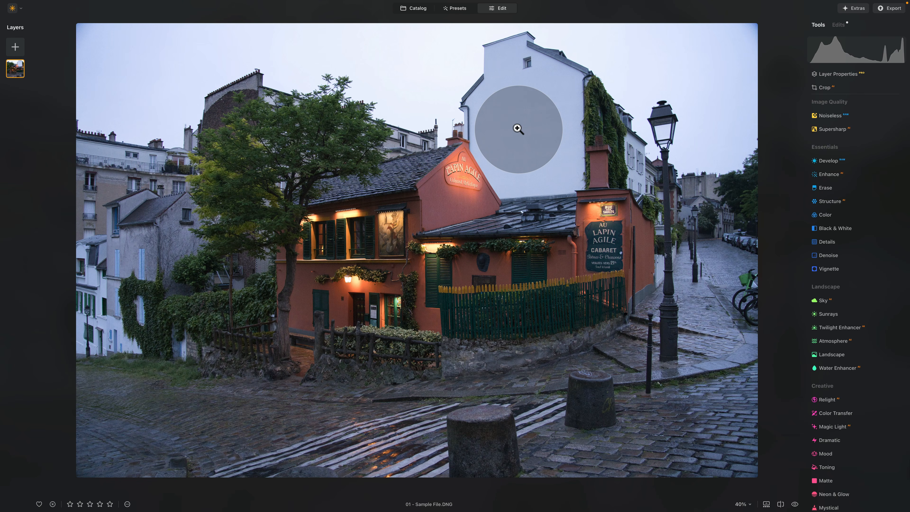
Try an Enhance Accent of 48 on the photo and revert all adjustments to the original.
left_click(829, 174)
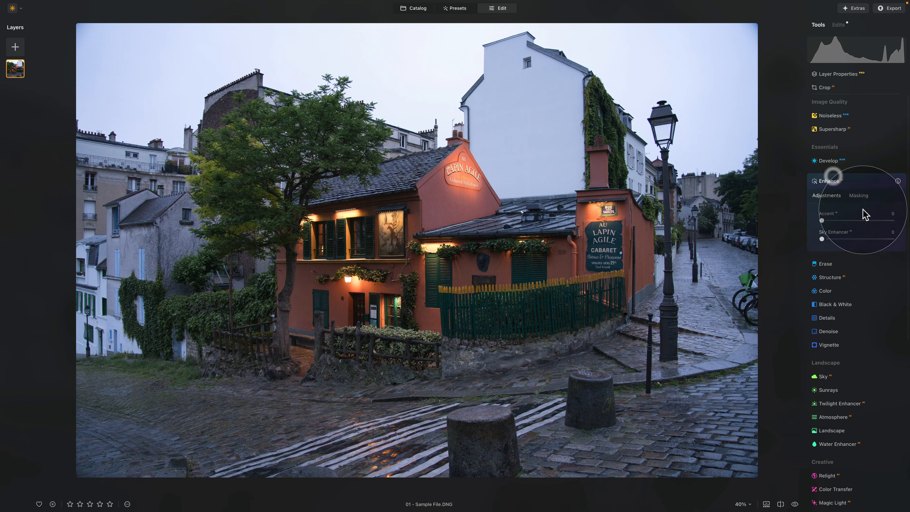
left_click(855, 220)
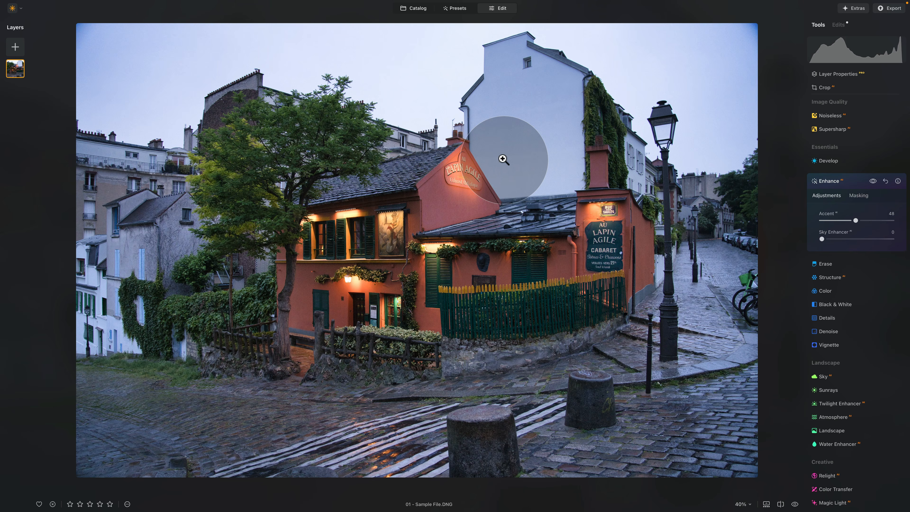
right_click(508, 126)
mouse_move(570, 182)
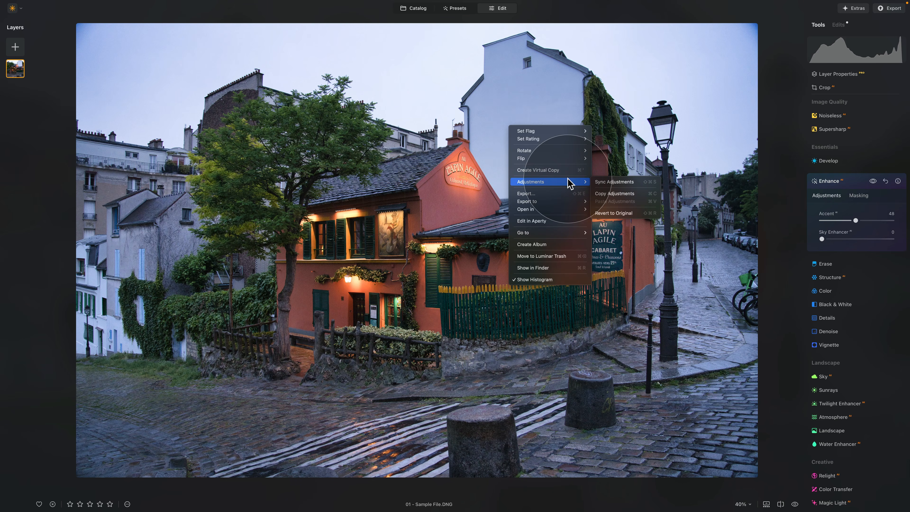
left_click(613, 213)
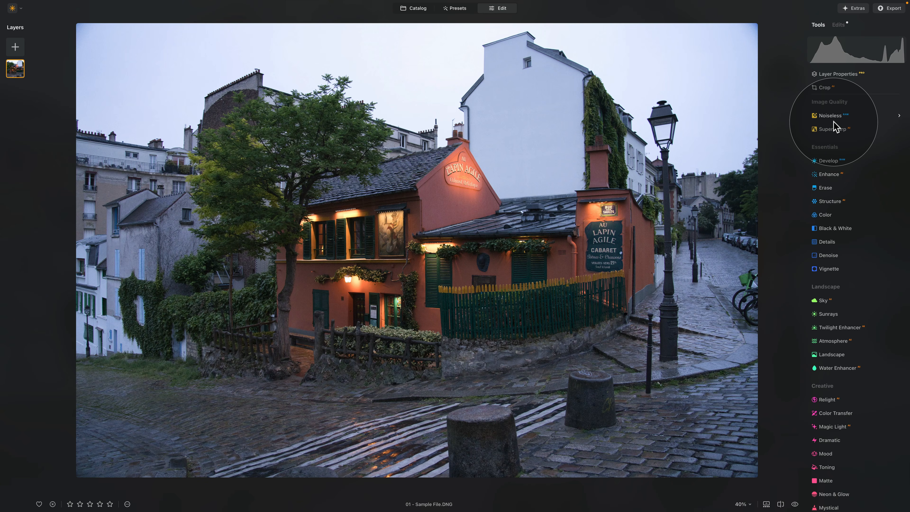
Try the automatic adjustment of the Develop RAW tool and reset the tool's changes.
left_click(837, 162)
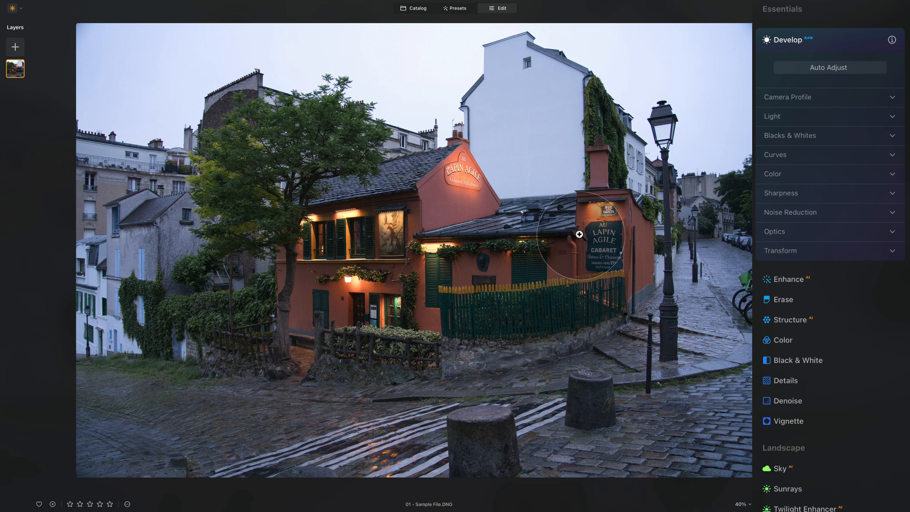
left_click(803, 67)
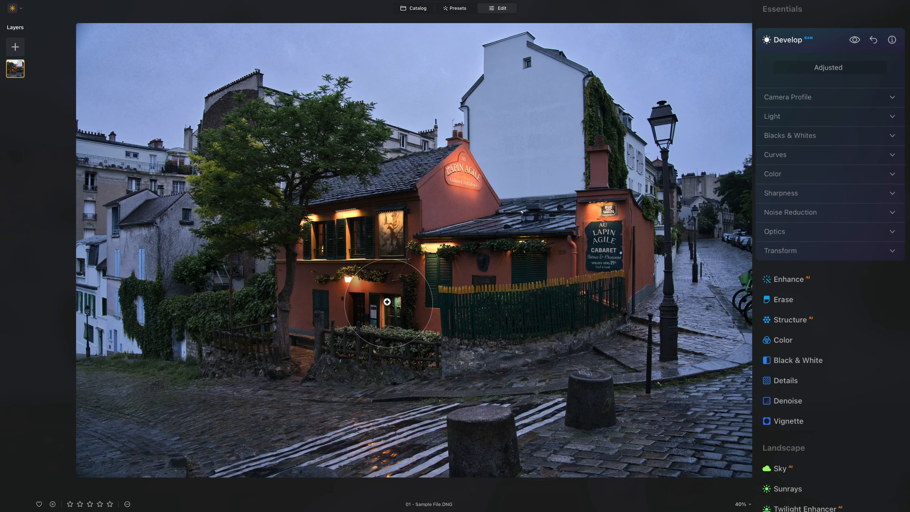
left_click(805, 72)
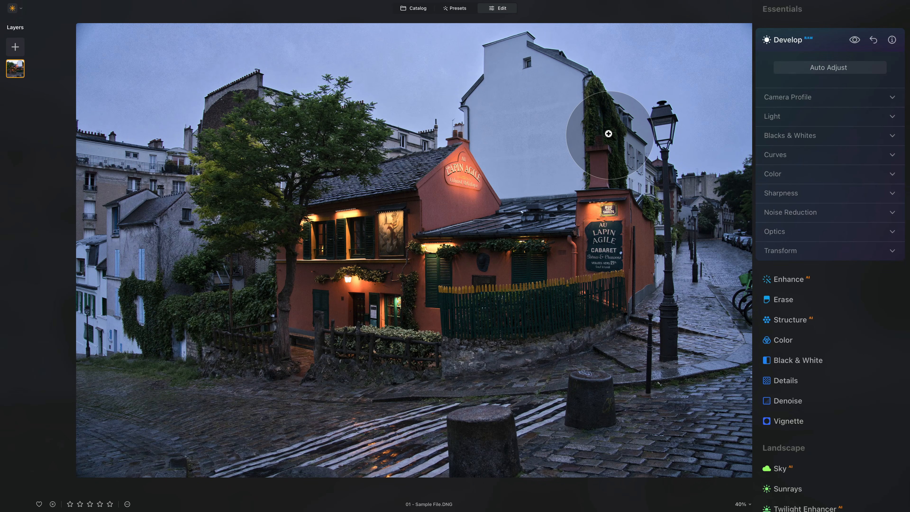
left_click(873, 40)
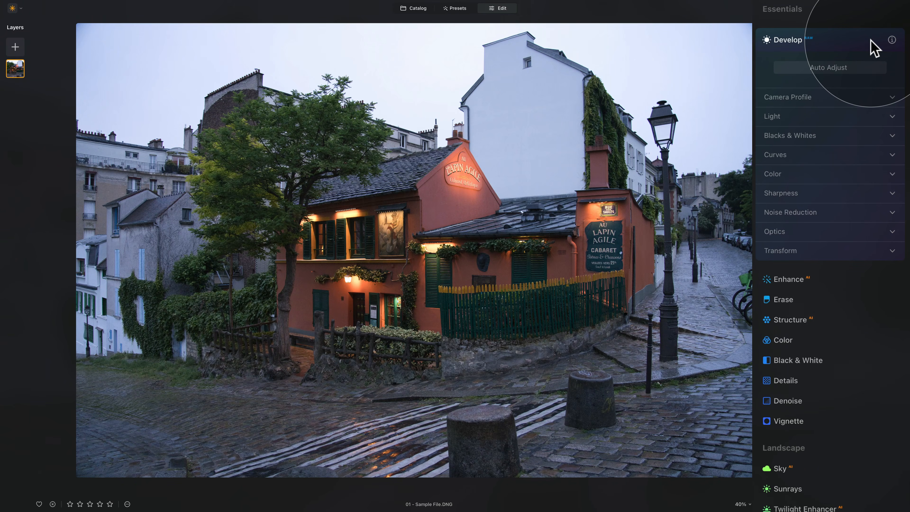
left_click(858, 70)
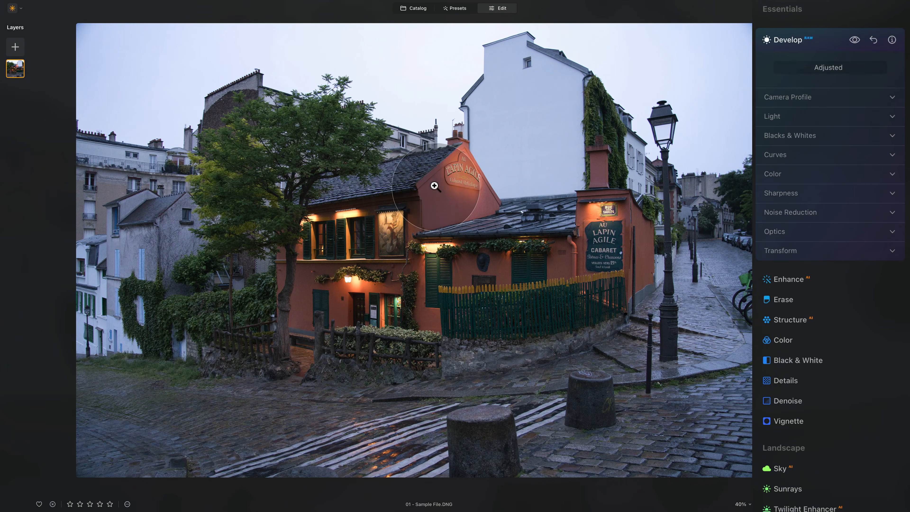
left_click(873, 40)
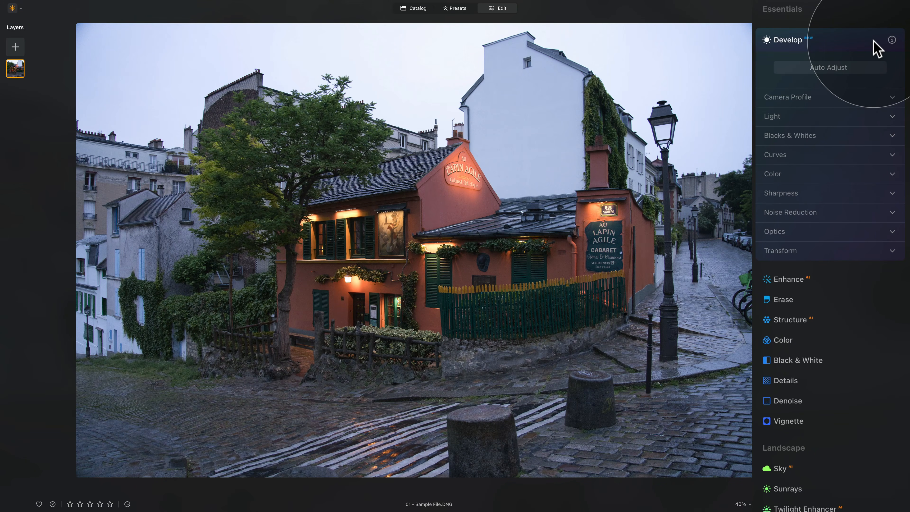
Set the Develop camera profile to Camera Neutral and collapse the profile settings.
left_click(824, 100)
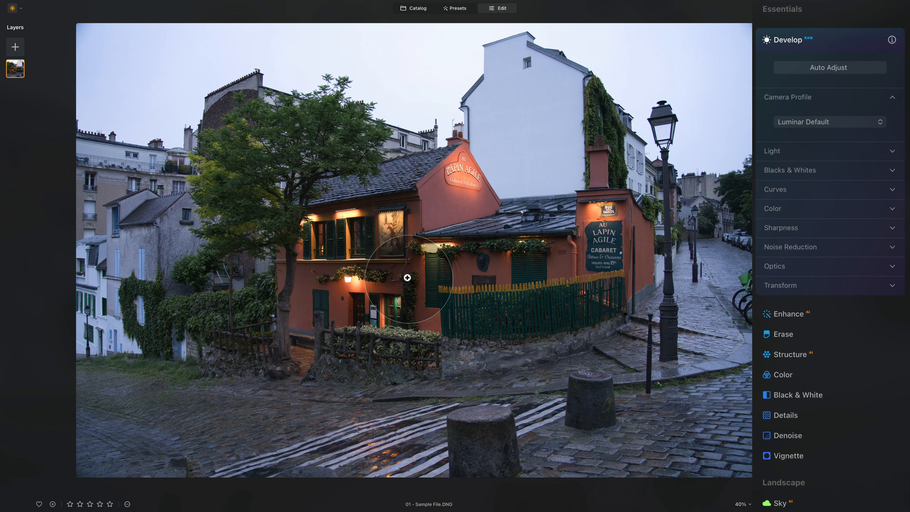
left_click(854, 121)
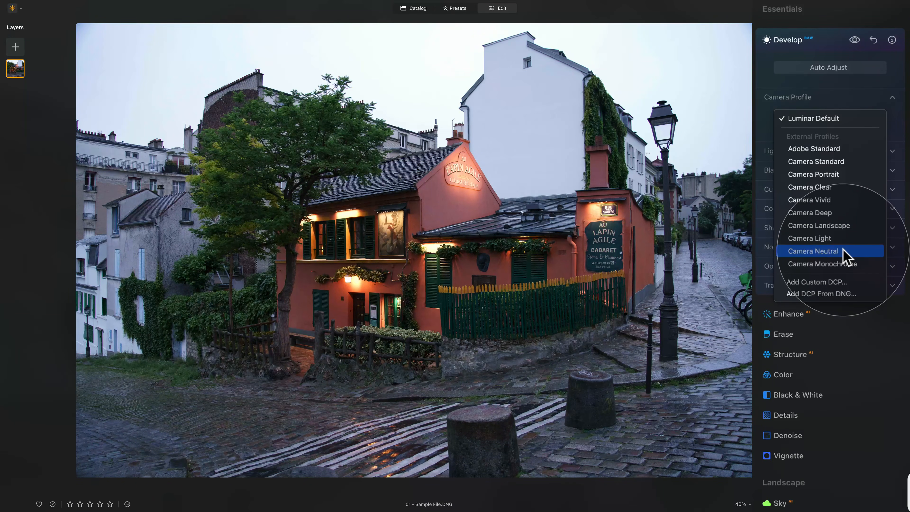
left_click(843, 252)
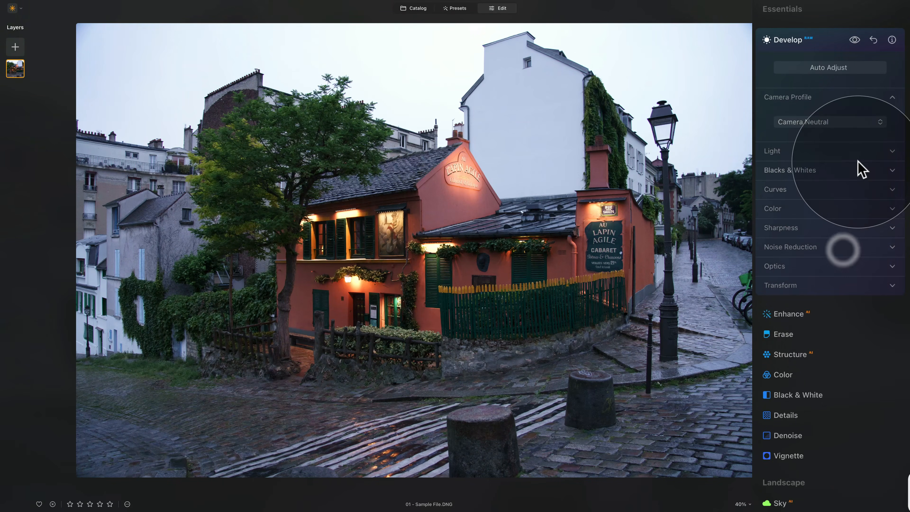
left_click(797, 104)
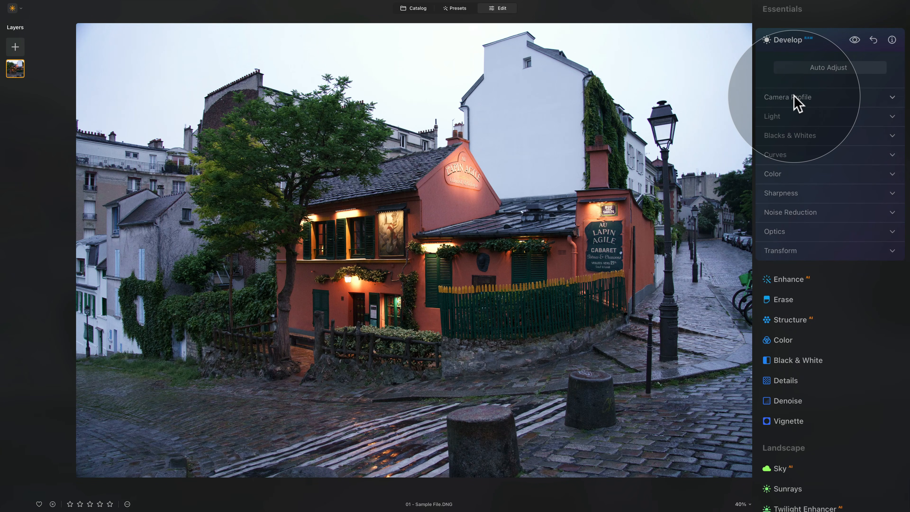
Expand the Light and Blacks & Whites settings of the Develop tool.
left_click(790, 117)
left_click(793, 265)
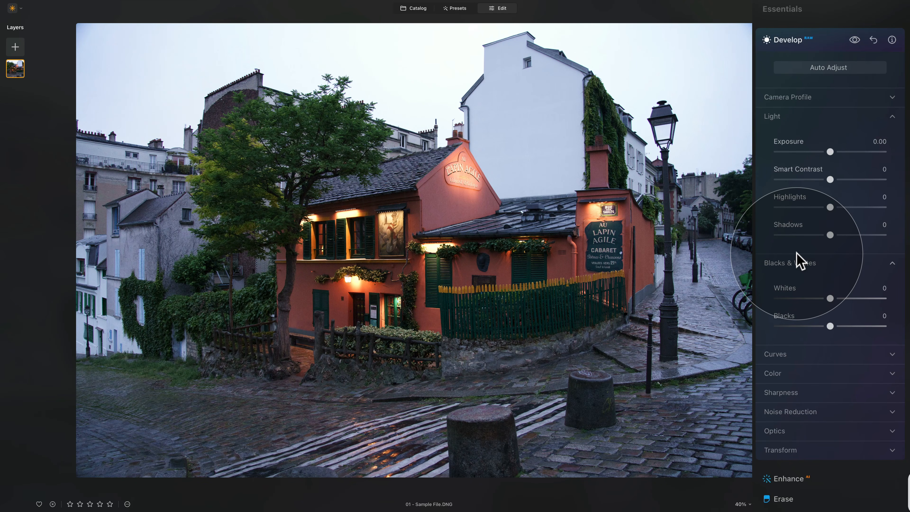
scroll(853, 81, "up", 5)
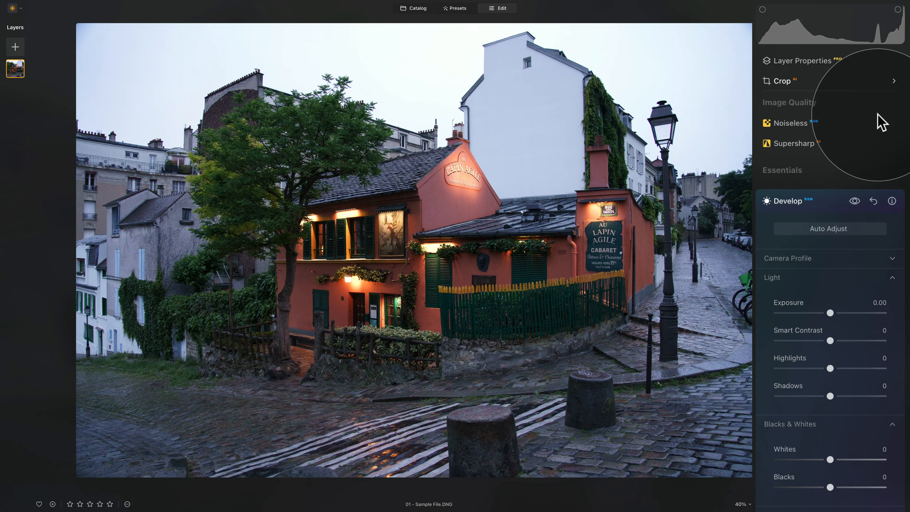
Check the photo's histogram display option and cycle the histogram through its channel views.
right_click(507, 161)
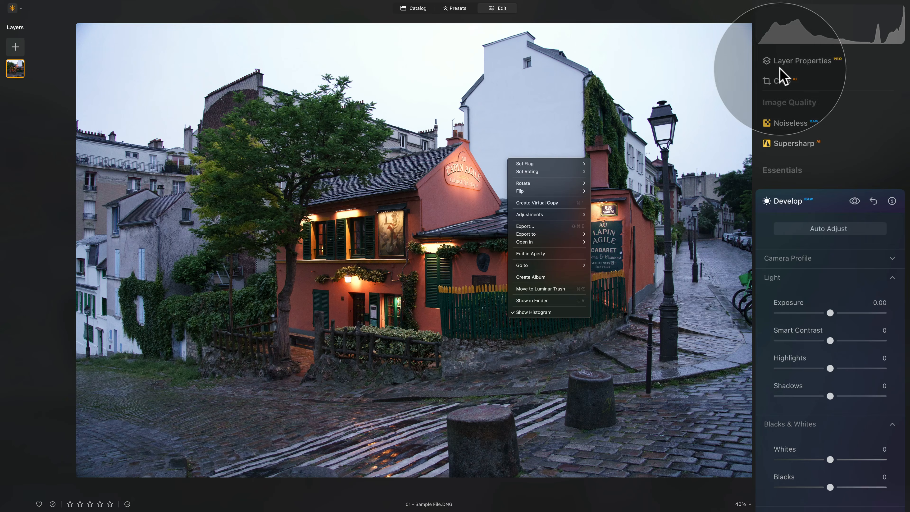
left_click(833, 39)
left_click(832, 23)
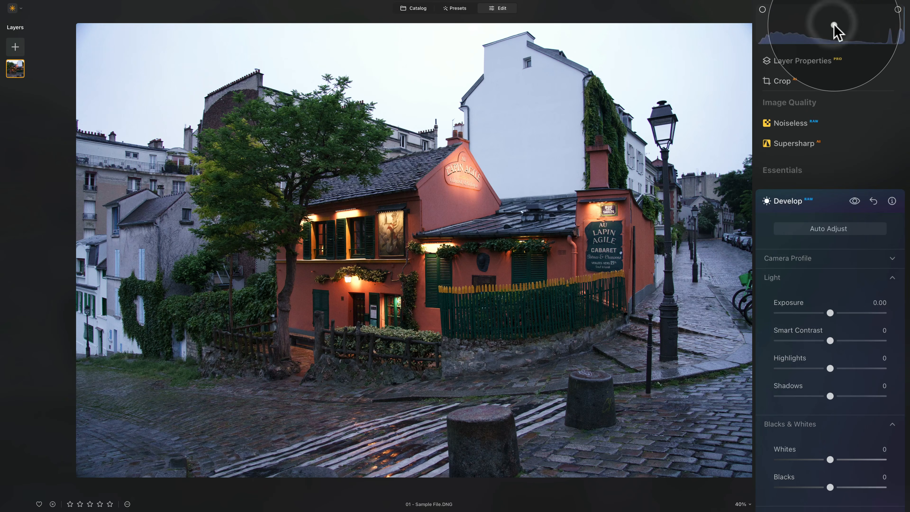
left_click(832, 13)
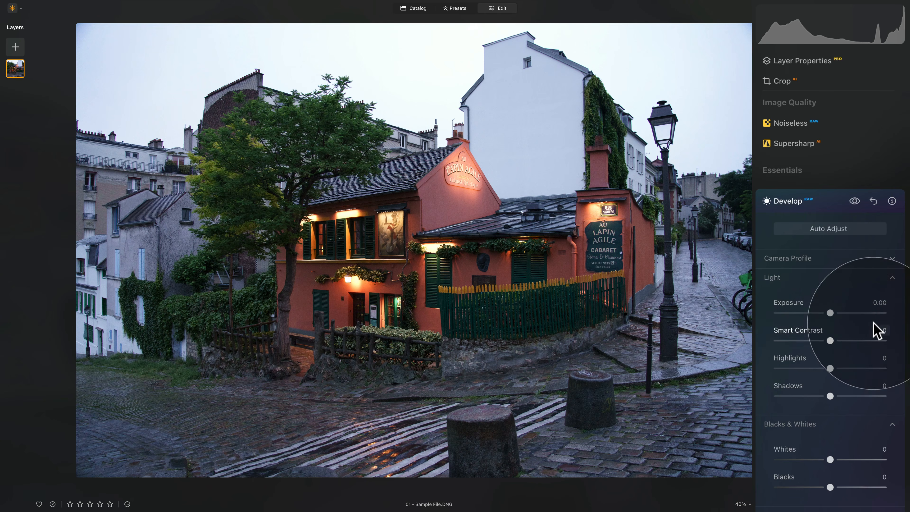
Try Exposure values of -1.91, 0.33, 0.74 and -0.58, and reset Exposure to its default.
left_click_drag(830, 313, 810, 313)
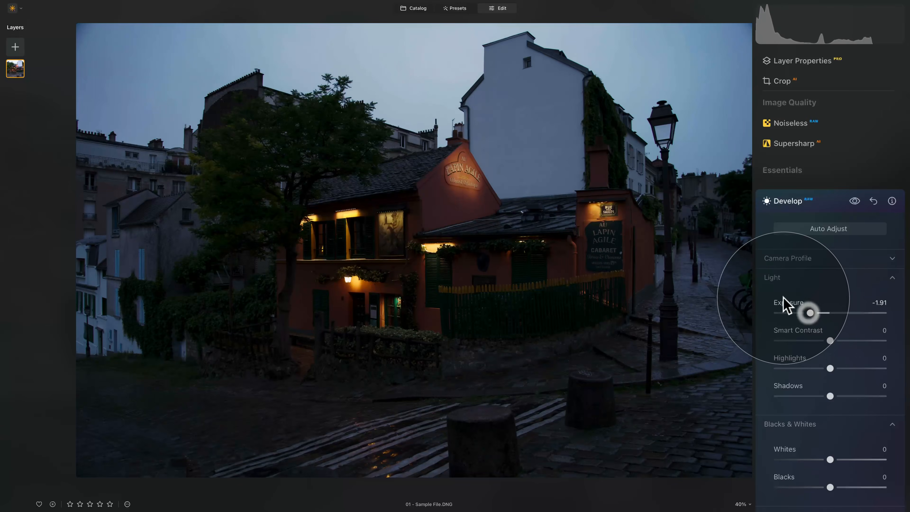
double_click(785, 305)
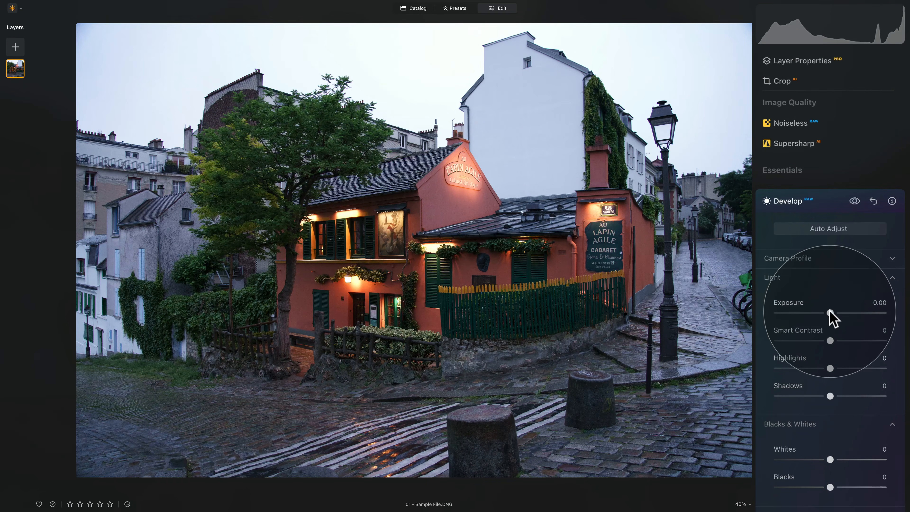
left_click_drag(830, 313, 833, 313)
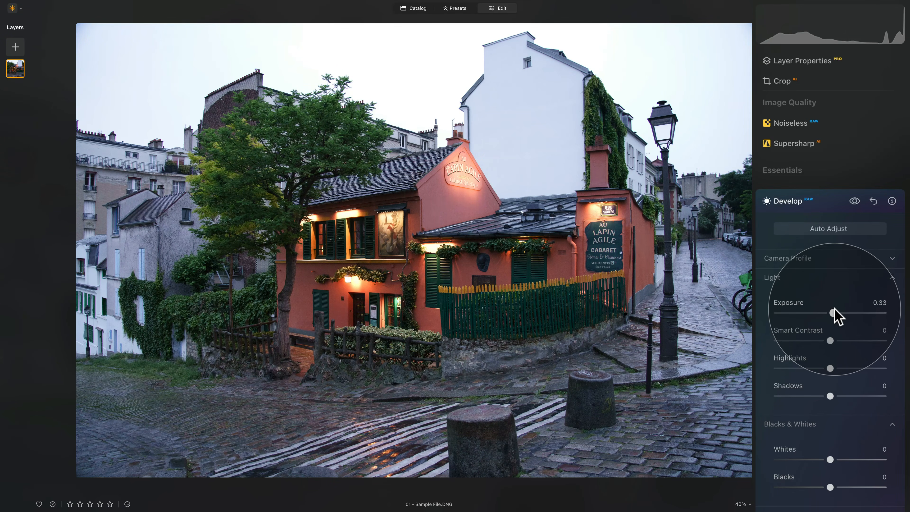
left_click_drag(833, 313, 838, 313)
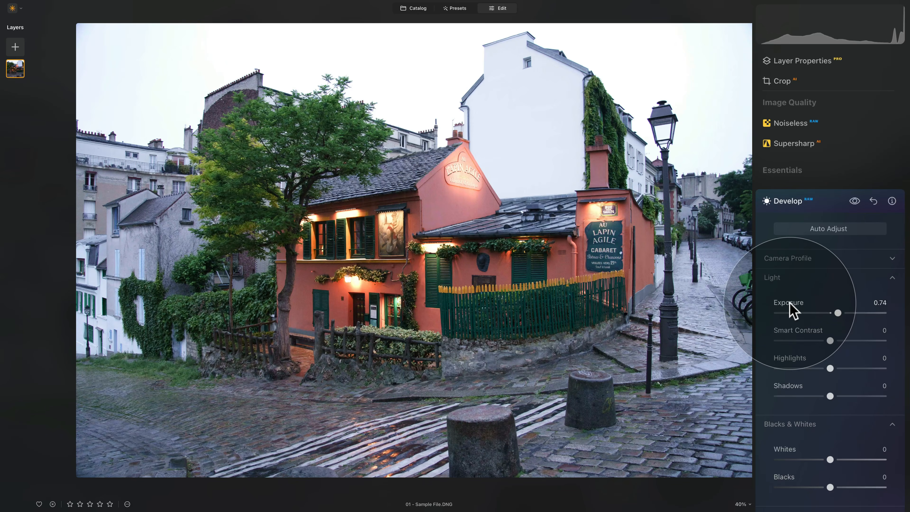
double_click(833, 312)
left_click_drag(831, 312, 824, 313)
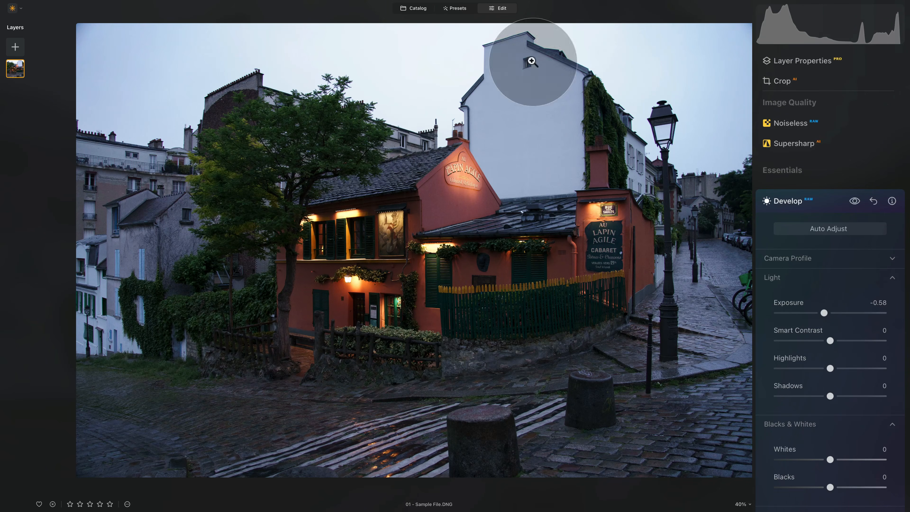
double_click(791, 302)
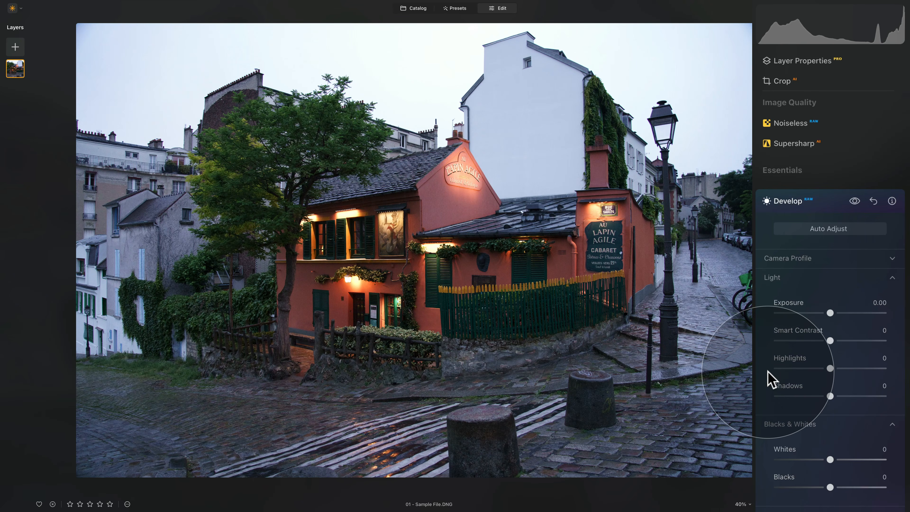
Raise Smart Contrast to 44, compare the histogram, and increase Smart Contrast further to 100.
left_click_drag(830, 340, 837, 340)
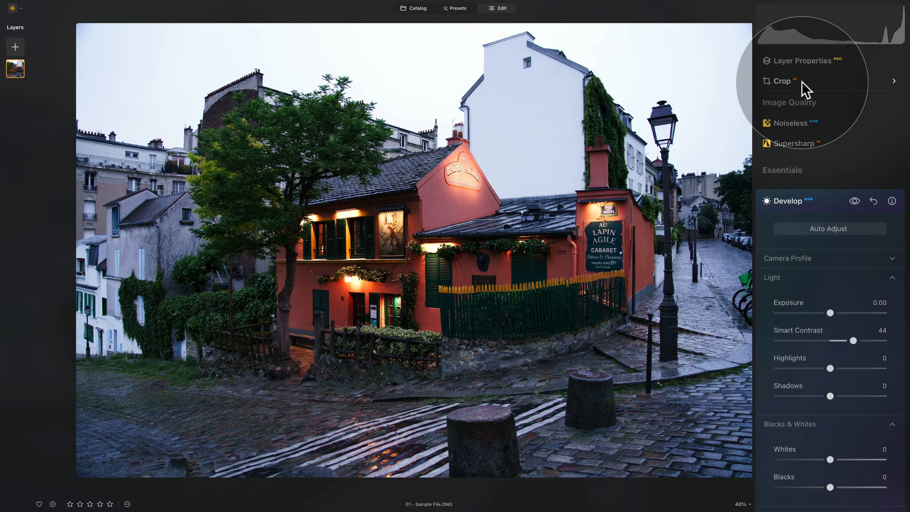
mouse_move(903, 34)
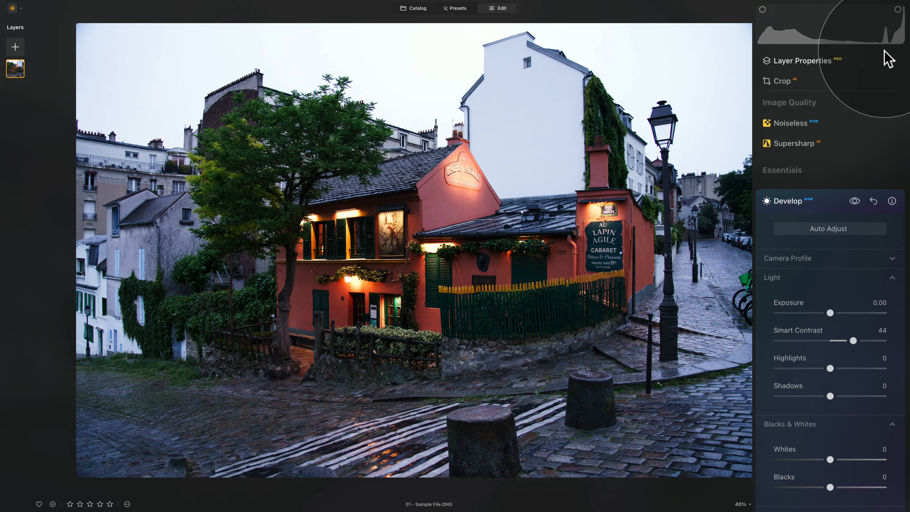
left_click_drag(853, 341, 894, 339)
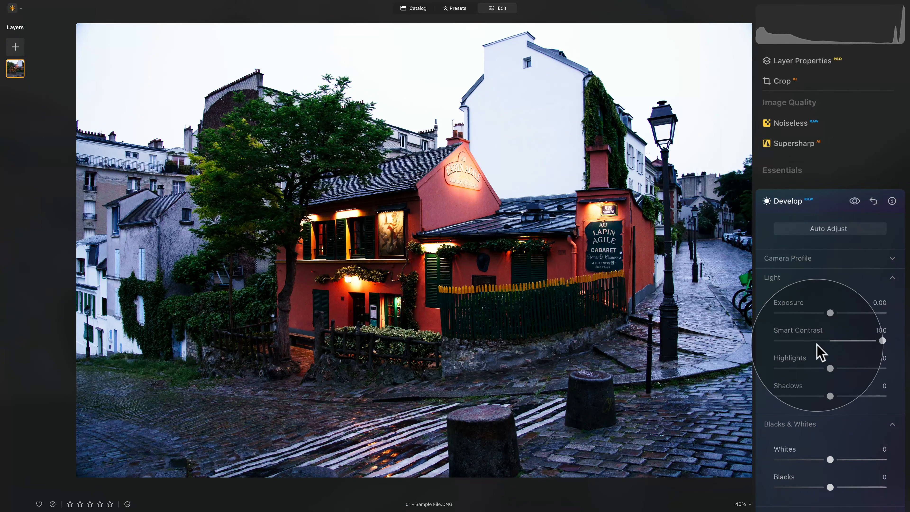
Reset Smart Contrast, try values of -58 and -100, and return it to its default.
double_click(804, 337)
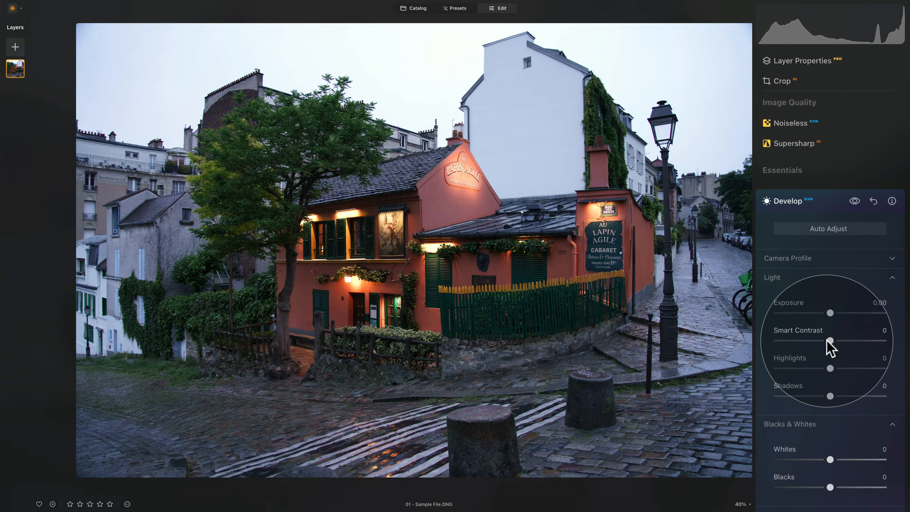
left_click_drag(829, 341, 806, 339)
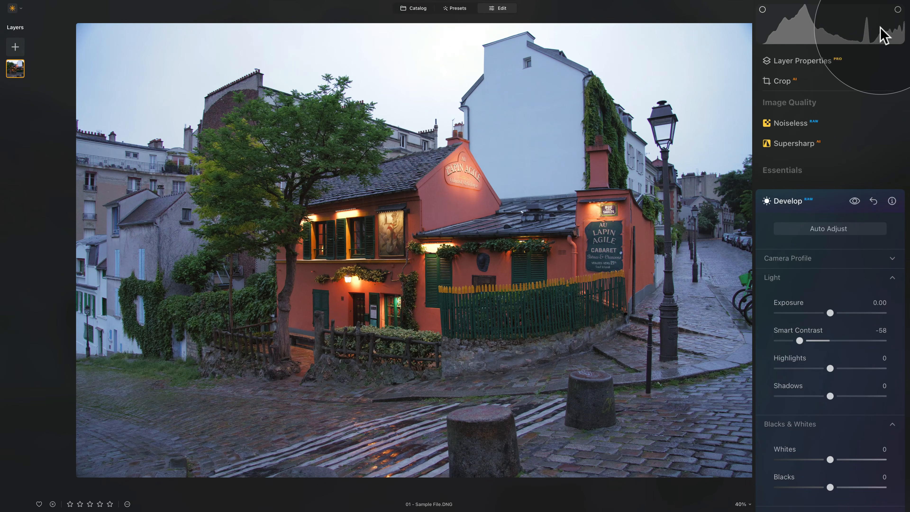
left_click_drag(799, 340, 778, 340)
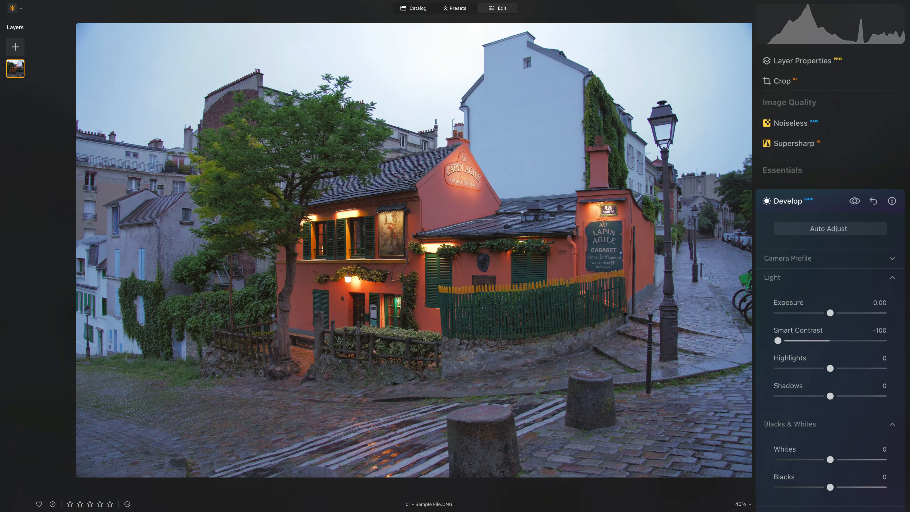
double_click(799, 333)
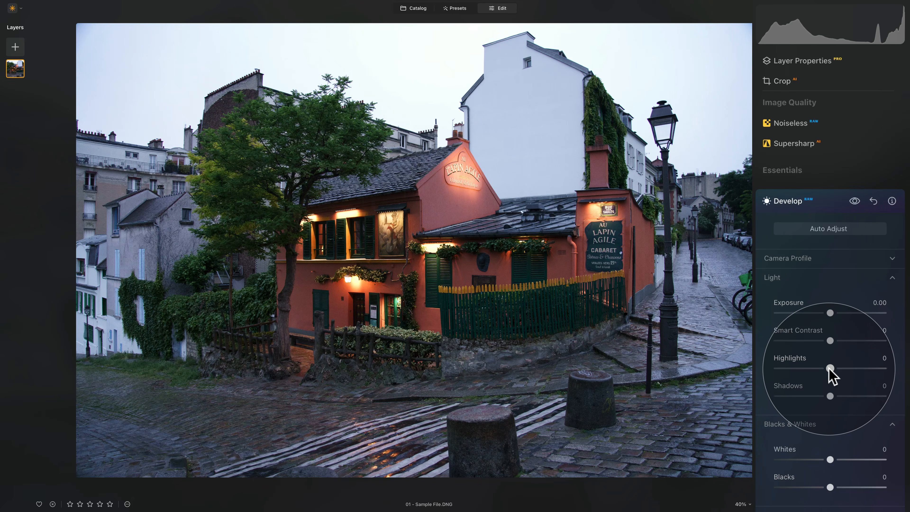
Try Highlights at 100 and -100, and reset Highlights to its default.
left_click_drag(830, 369, 885, 368)
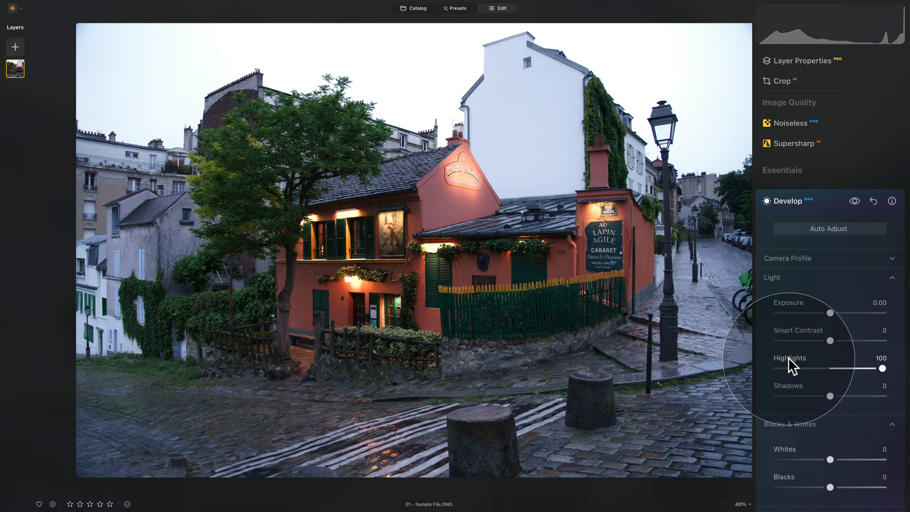
left_click_drag(882, 368, 781, 369)
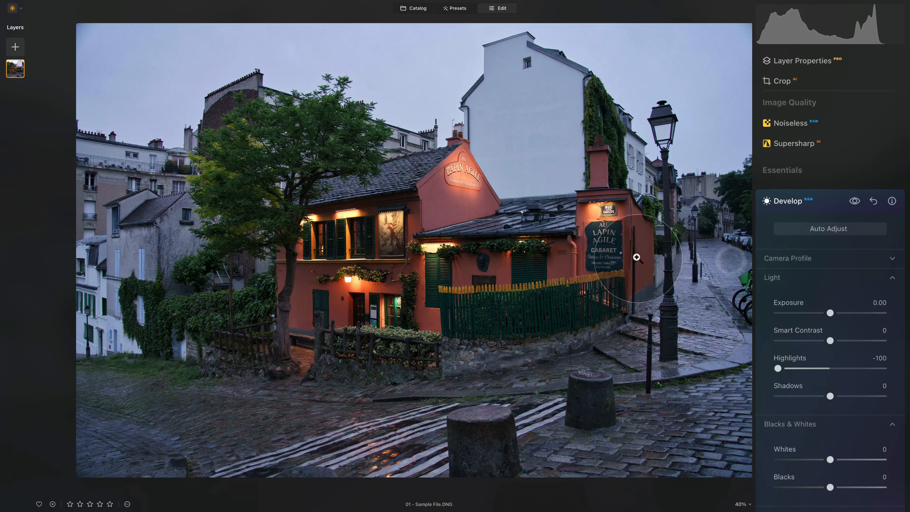
double_click(790, 360)
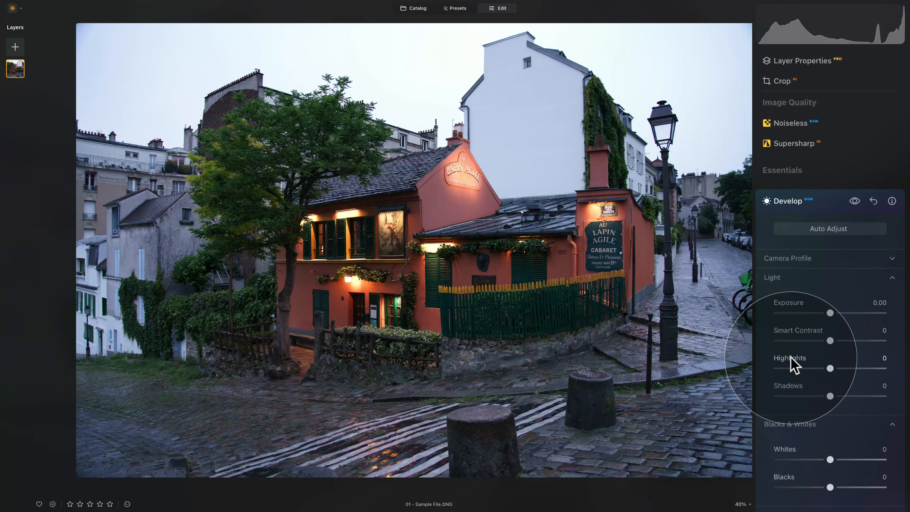
Turn on the clipping warnings, check them with Highlights at 100 and -100, and reset Highlights.
key("j")
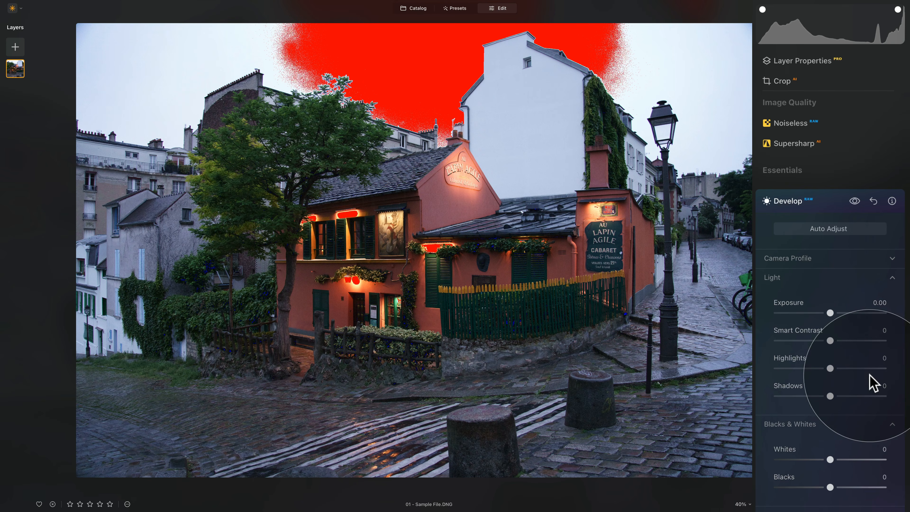
left_click_drag(831, 372, 891, 373)
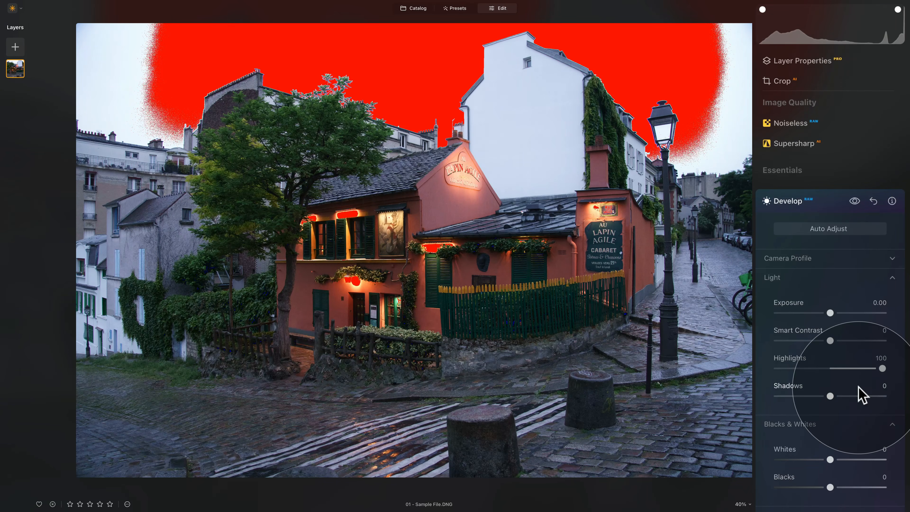
left_click_drag(875, 368, 777, 368)
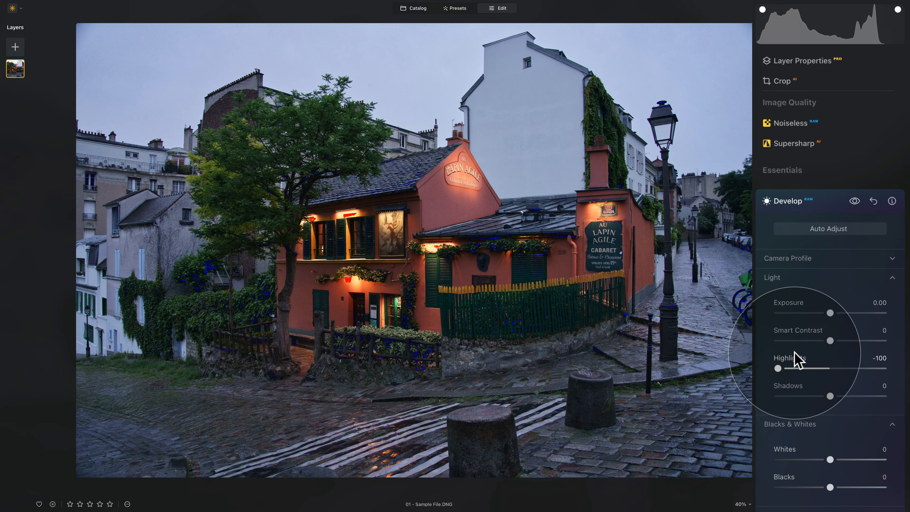
double_click(795, 365)
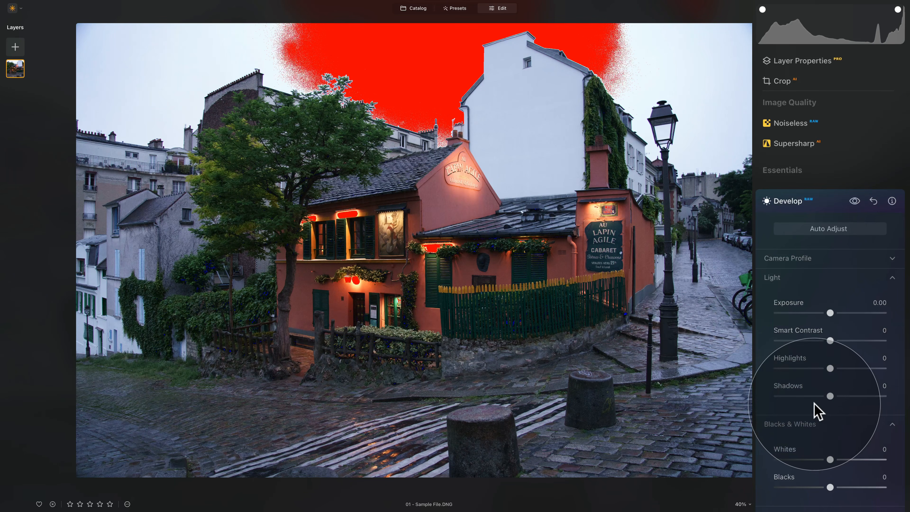
Try Shadows values of 52, -57, -100 and -23, and reset Shadows to its default.
left_click_drag(830, 396, 857, 396)
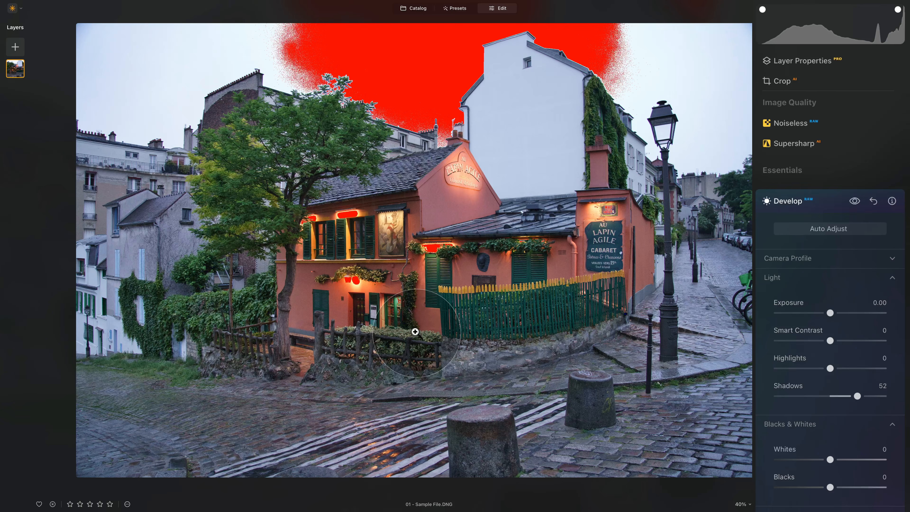
left_click_drag(858, 396, 800, 396)
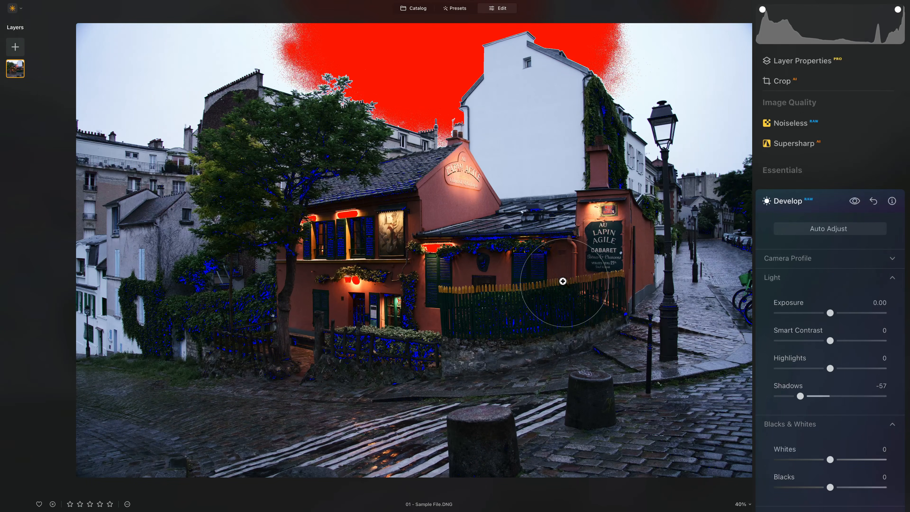
left_click_drag(803, 399, 763, 401)
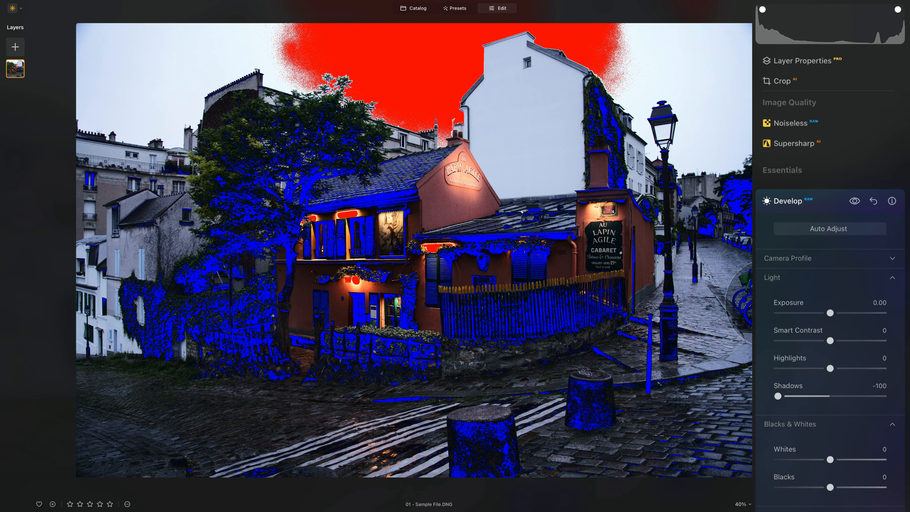
left_click(818, 397)
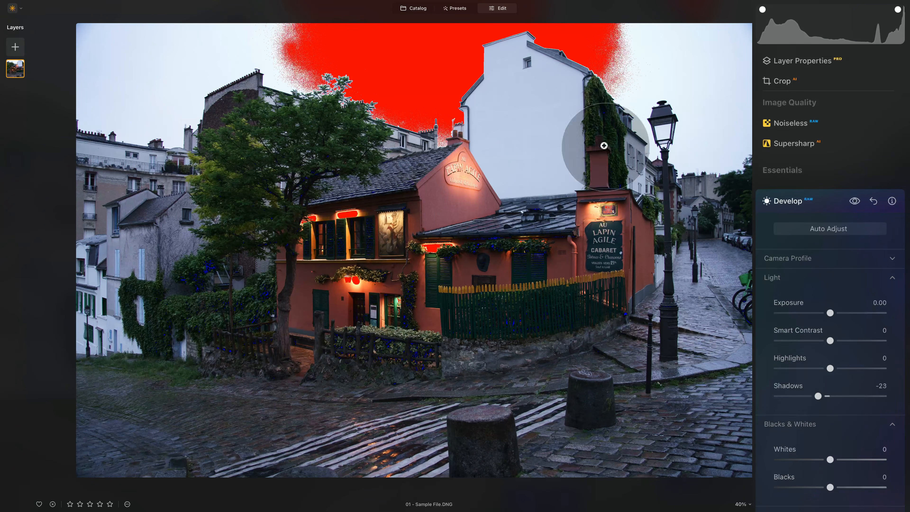
double_click(792, 385)
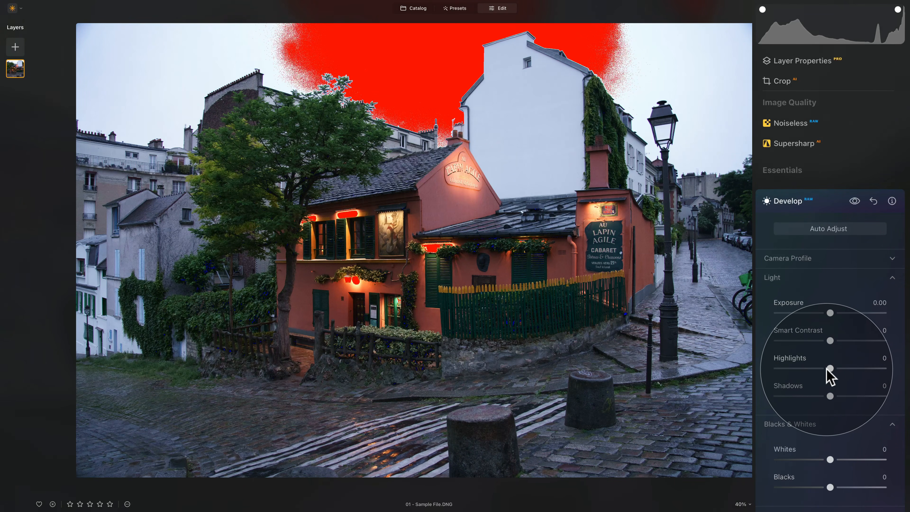
Set Highlights to -38 and Shadows to 34.
left_click_drag(827, 366, 835, 398)
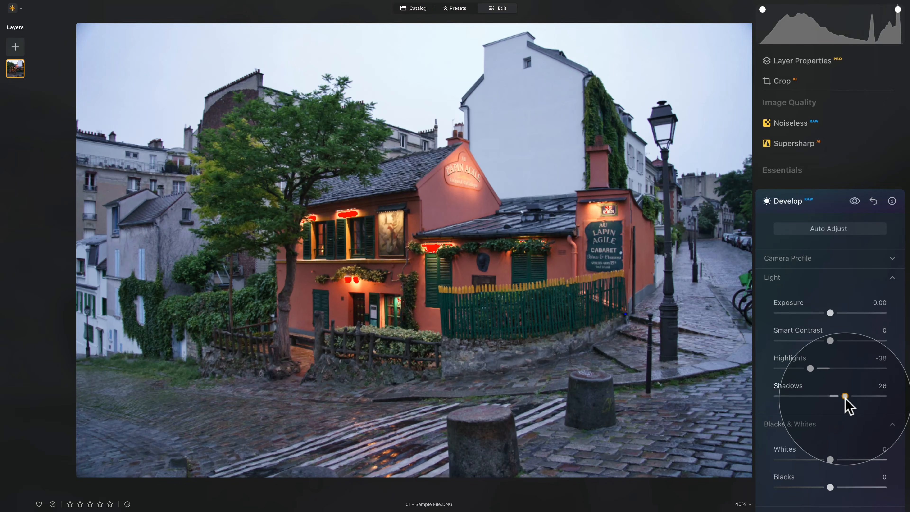
left_click_drag(845, 397, 848, 396)
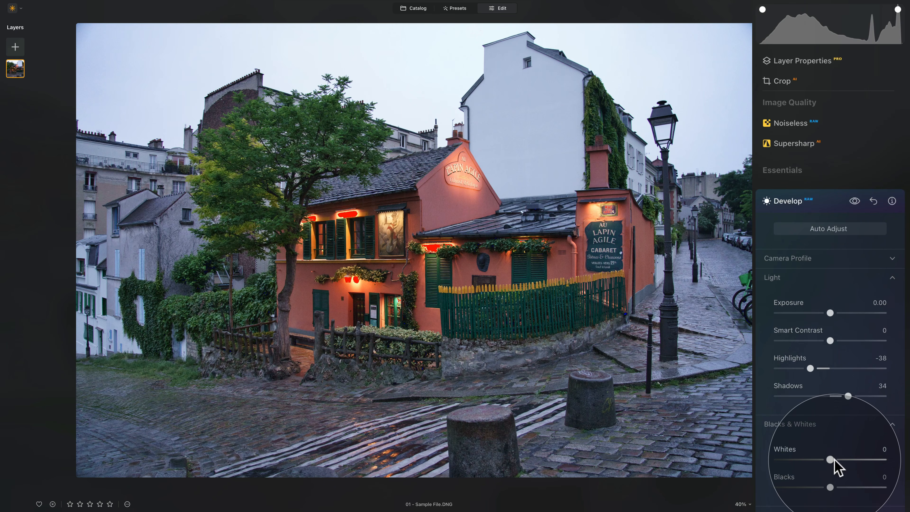
Test the extremes of Whites at 100 and Blacks at -100, and settle on Whites 7 and Blacks -7.
left_click_drag(831, 460, 902, 463)
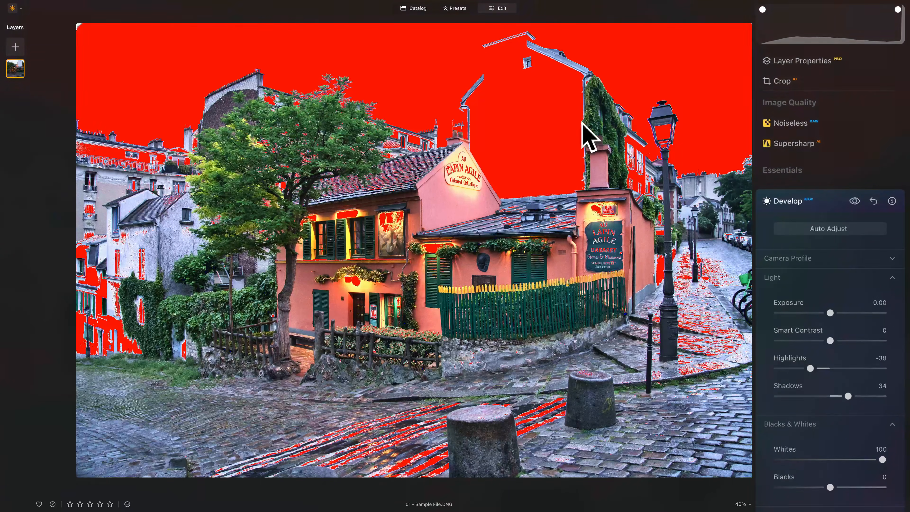
double_click(792, 448)
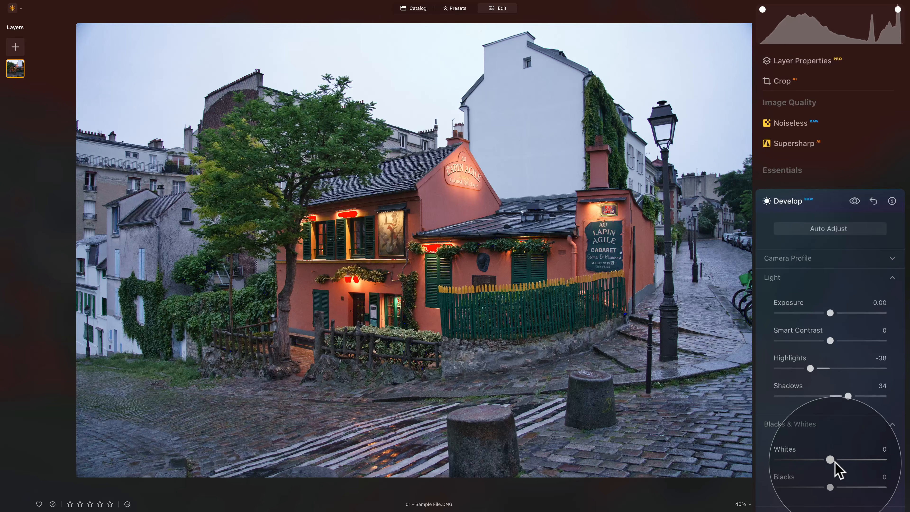
left_click_drag(830, 460, 834, 460)
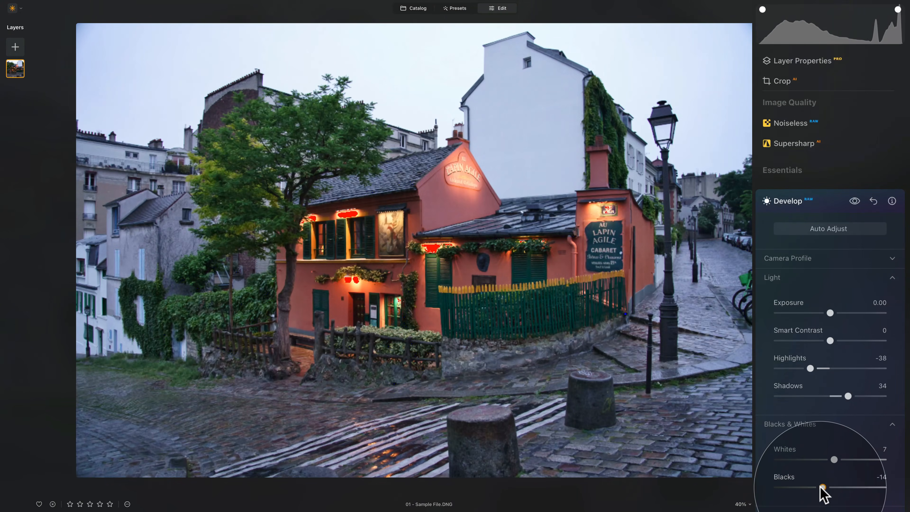
left_click_drag(822, 488, 778, 487)
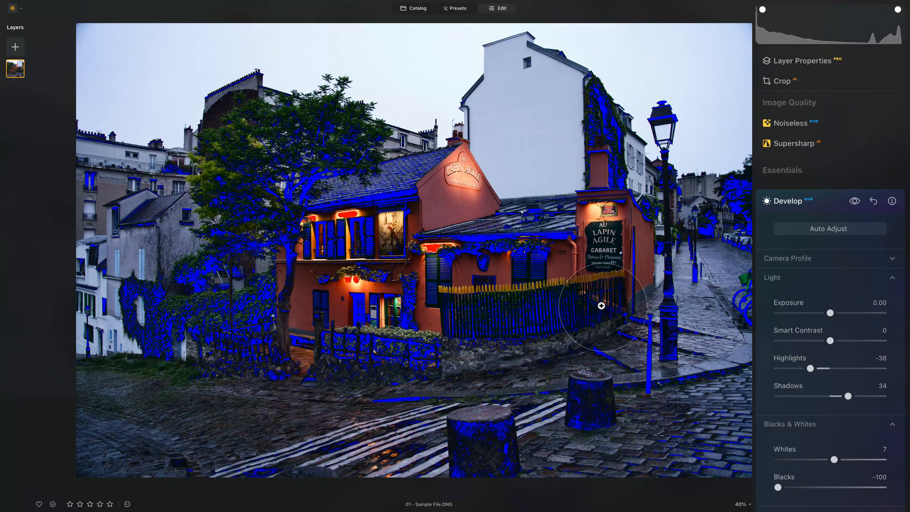
left_click_drag(804, 494, 823, 489)
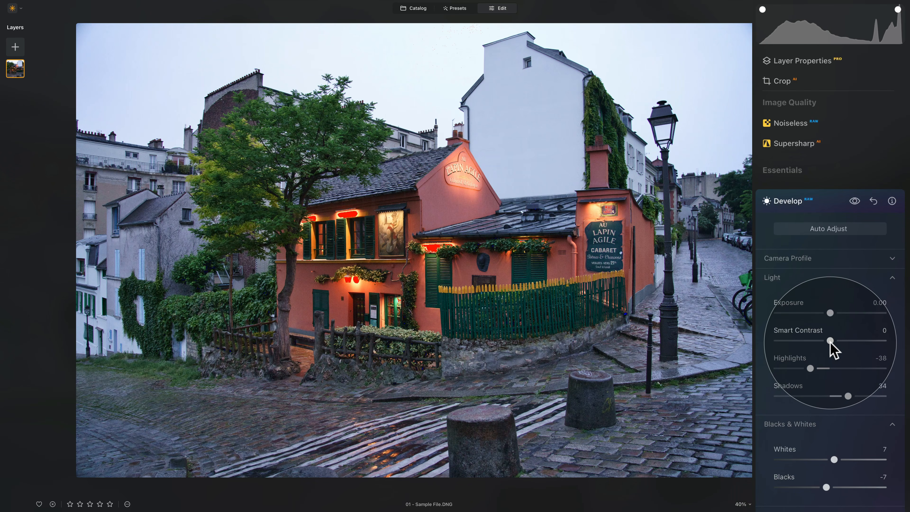
Set Smart Contrast to 9 and Exposure to -0.14, and collapse the Light and Blacks & Whites settings.
left_click_drag(830, 341, 831, 312)
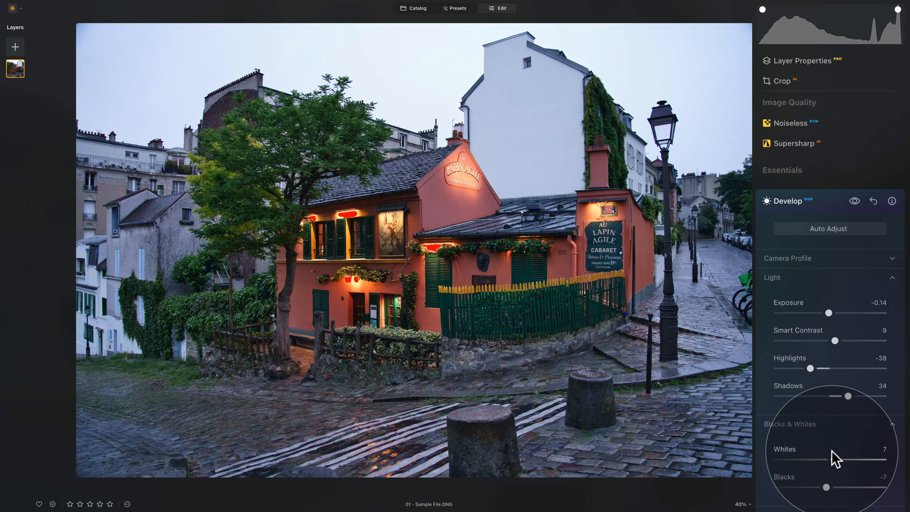
left_click(780, 278)
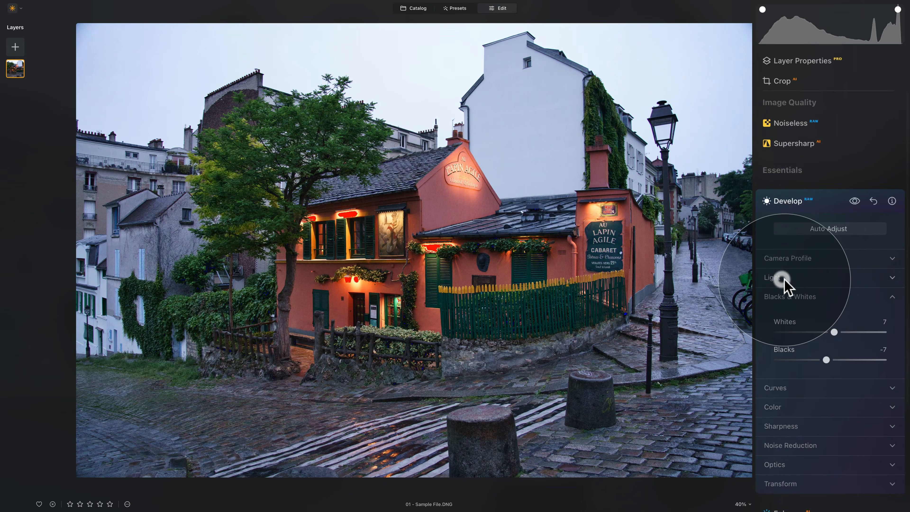
left_click(794, 296)
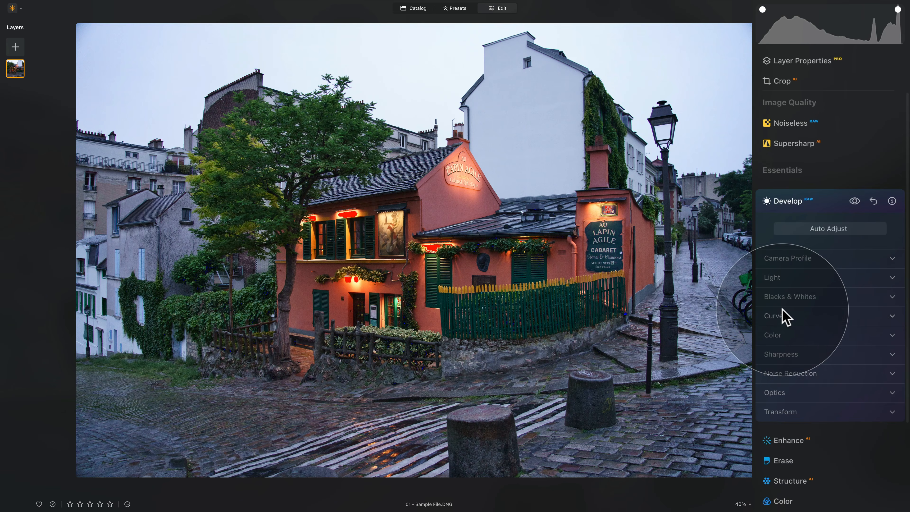
Expand the Curves settings, select the combined RGB curve, and try a control point near its middle.
left_click(781, 316)
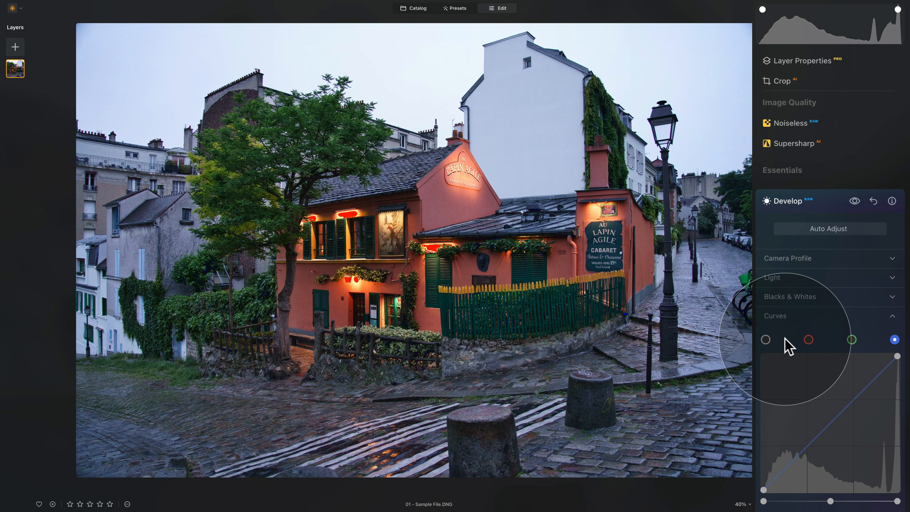
left_click(766, 340)
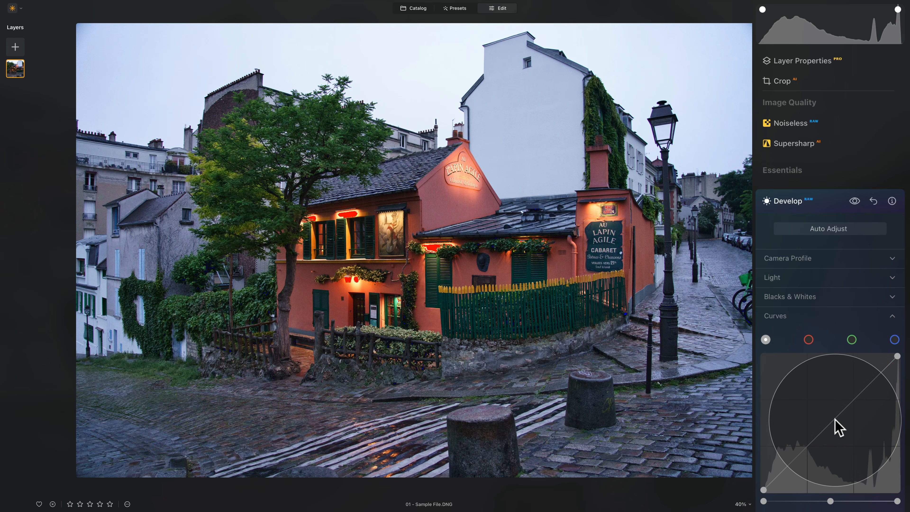
mouse_move(834, 422)
left_mouse_down()
mouse_move(826, 412)
mouse_move(833, 421)
left_mouse_up()
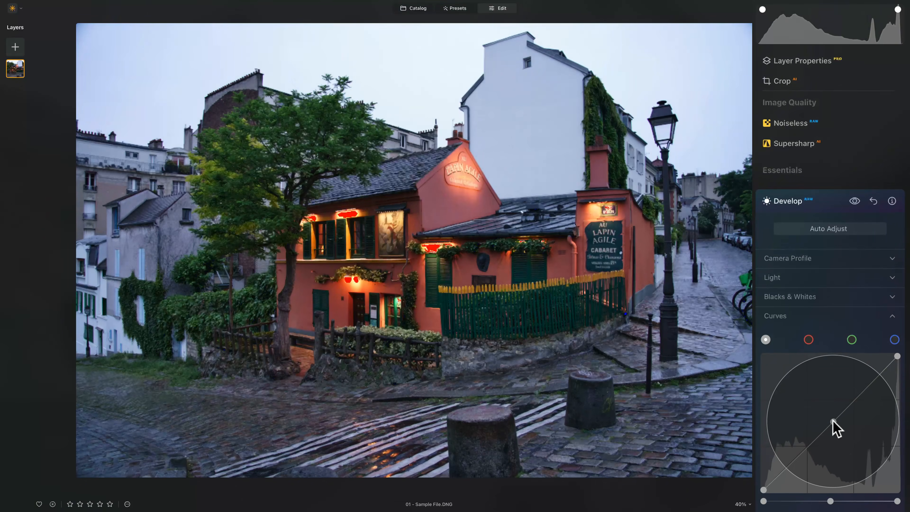
left_click(832, 422)
left_click(827, 425)
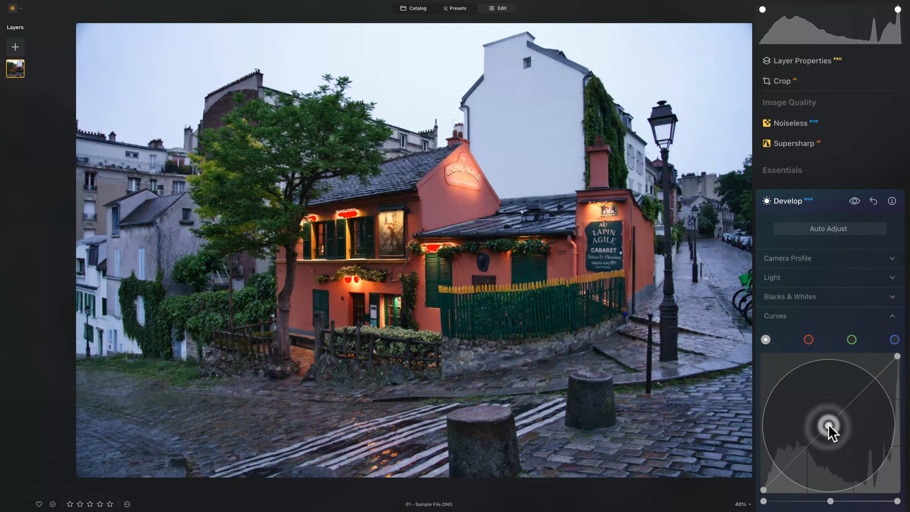
Try raising the midtones of the red channel curve, remove its control point, and collapse the Curves settings.
left_click(809, 340)
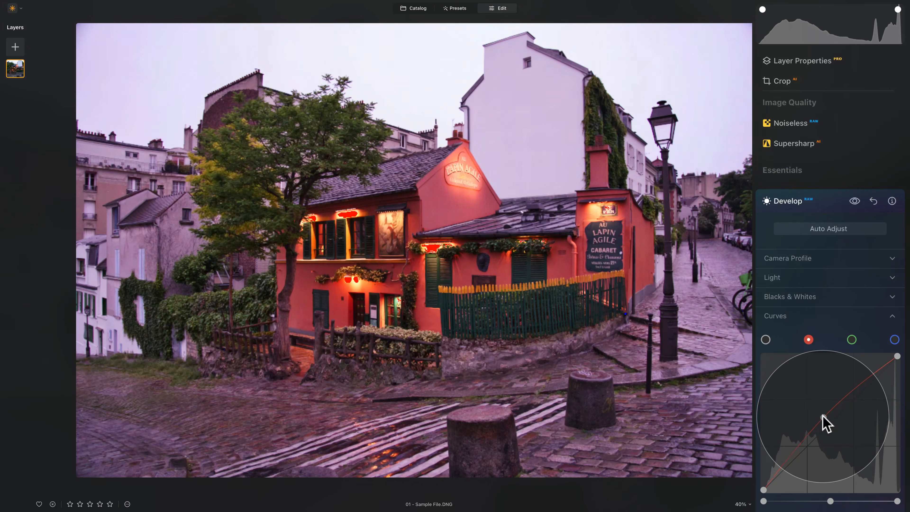
left_click_drag(824, 423, 837, 429)
double_click(837, 430)
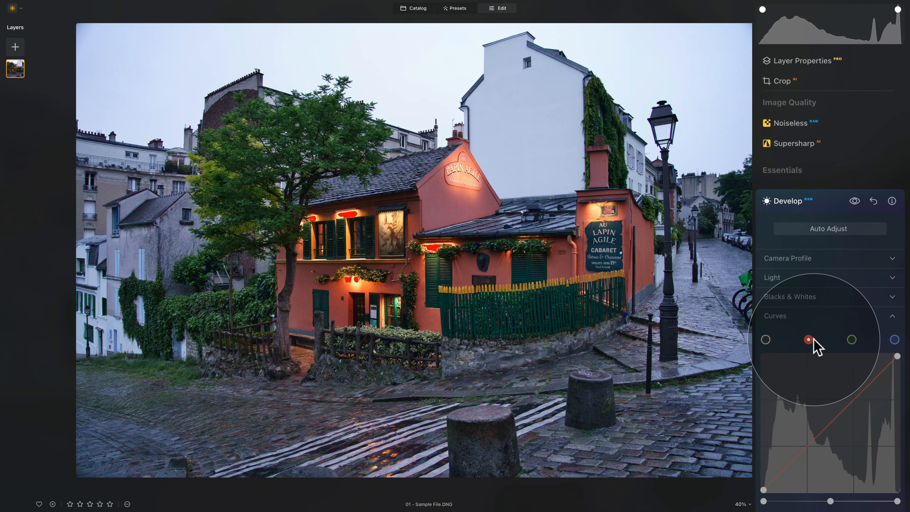
left_click(801, 317)
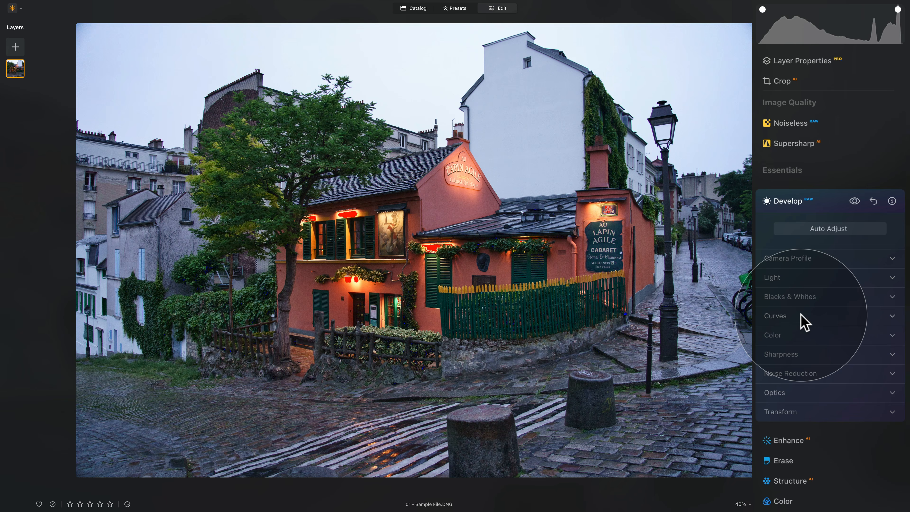
Expand the Color settings and try the Daylight, Cloudy and Shade white balance presets in turn.
left_click(807, 335)
scroll(807, 335, "down", 5)
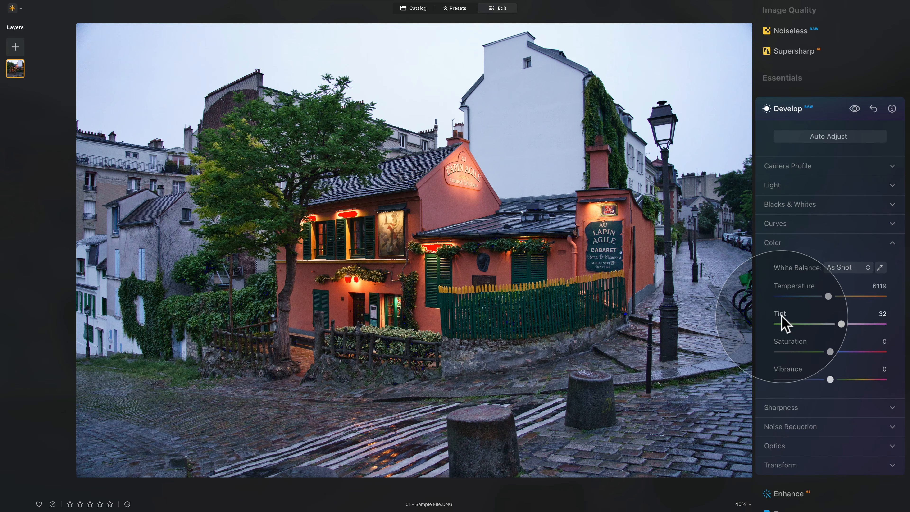
left_click(843, 268)
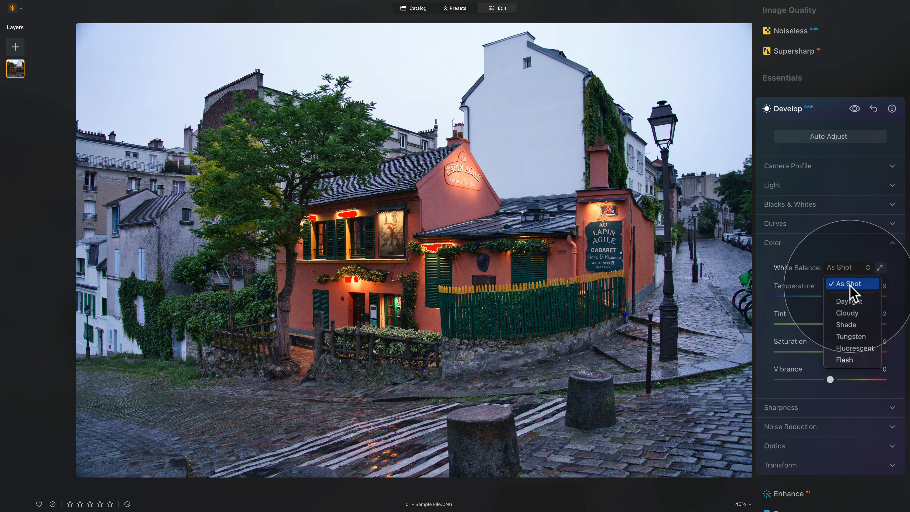
left_click(852, 302)
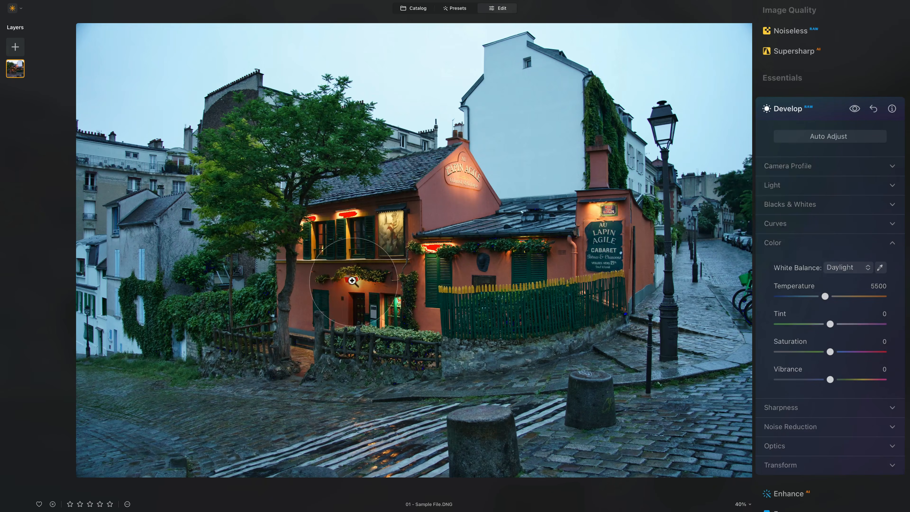
left_click(851, 267)
left_click(859, 313)
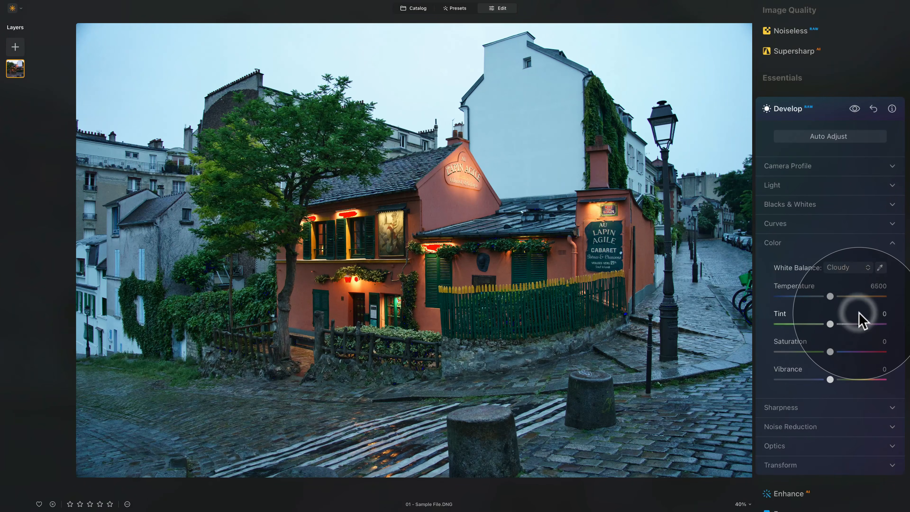
left_click(847, 268)
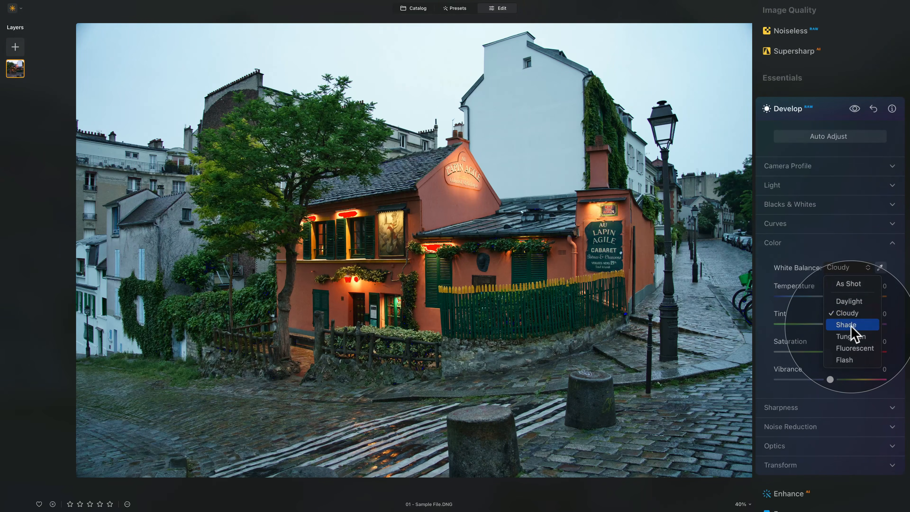
left_click(850, 326)
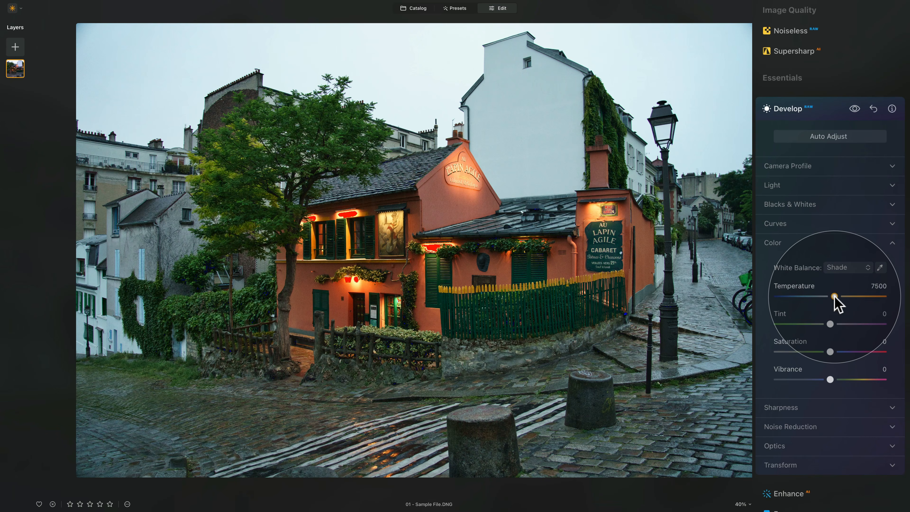
Test the Temperature extremes at 50000 and 2000, and reset the Temperature.
left_click_drag(835, 296, 908, 304)
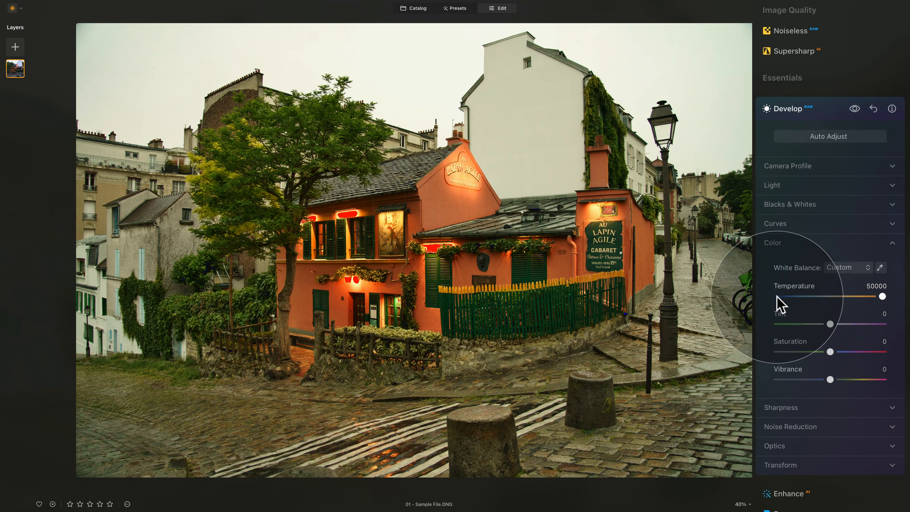
left_click_drag(882, 301, 720, 283)
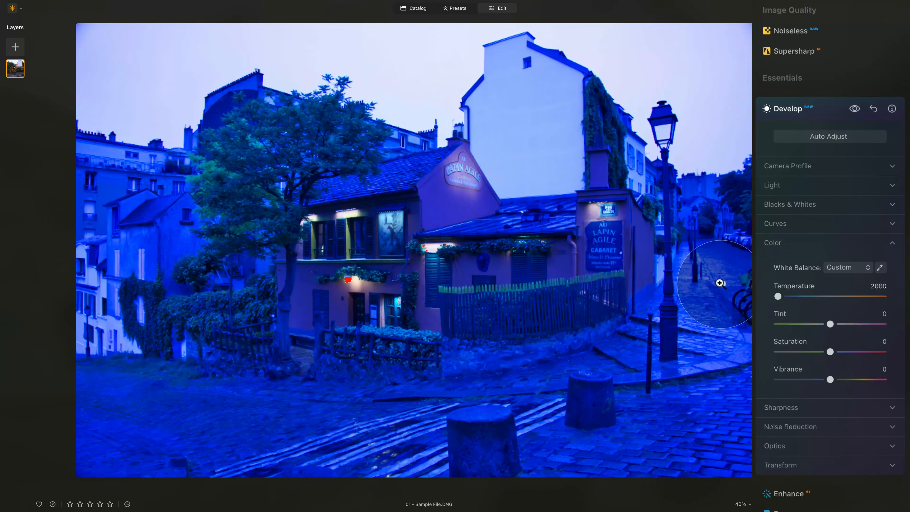
double_click(804, 286)
Choose the Shade white balance preset, and adjust the Temperature to 6888 and the Tint to 42.
left_click(846, 272)
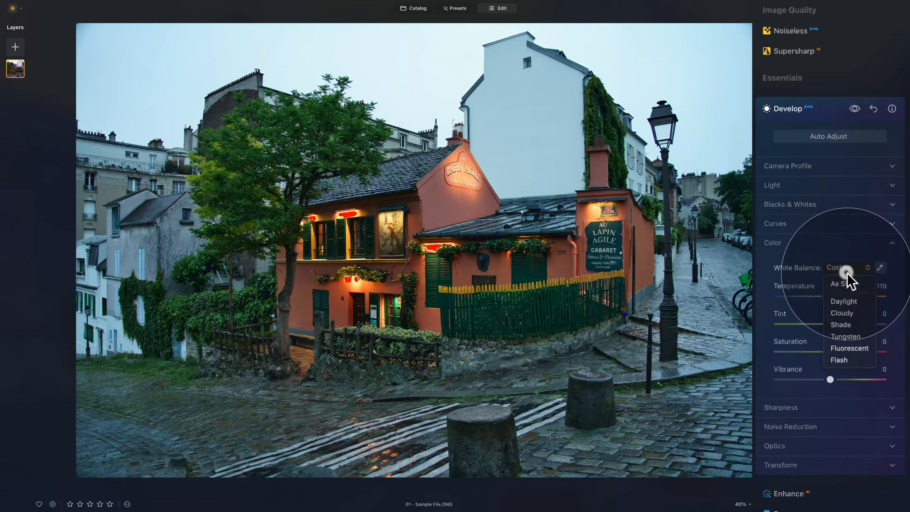
left_click(858, 324)
left_click_drag(837, 302, 832, 300)
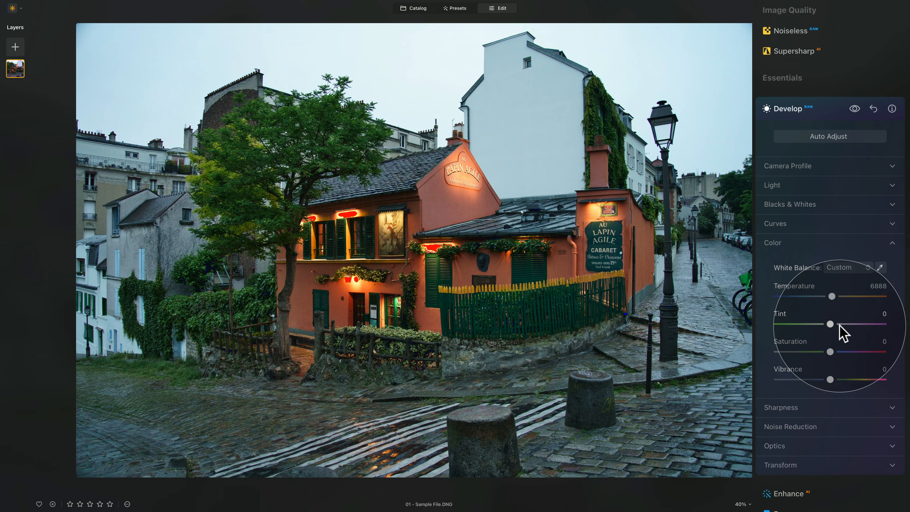
mouse_move(830, 324)
left_mouse_down()
mouse_move(777, 324)
mouse_move(859, 335)
mouse_move(846, 326)
left_mouse_up()
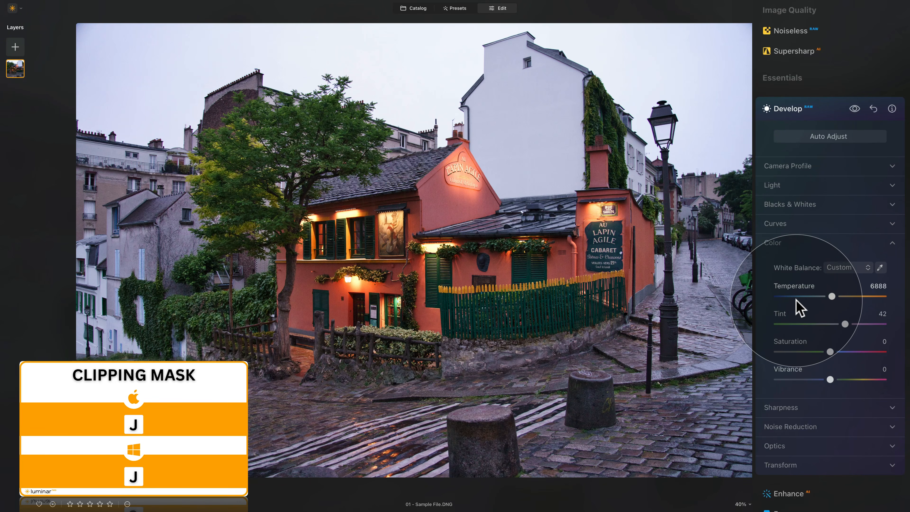
Try the white balance eyedropper on the tall white wall, the grey house facade and one more neutral area.
left_click(880, 268)
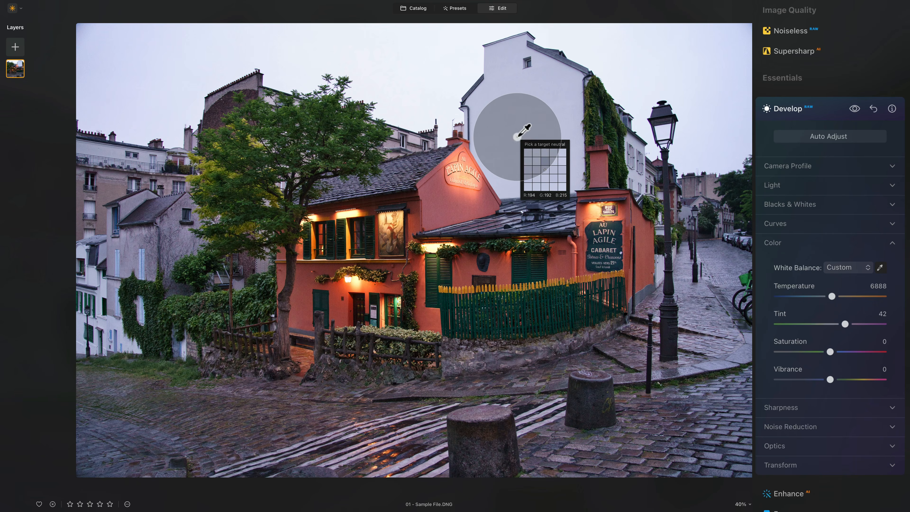
left_click(517, 136)
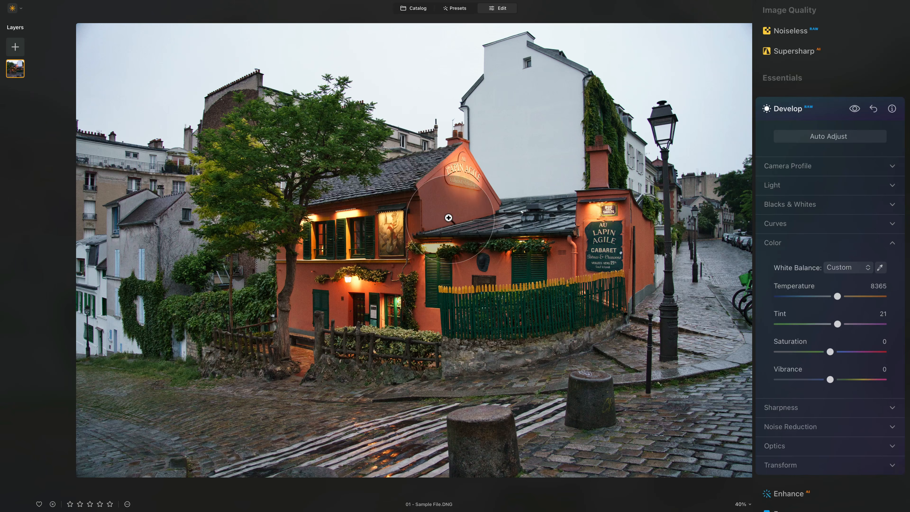
left_click(881, 265)
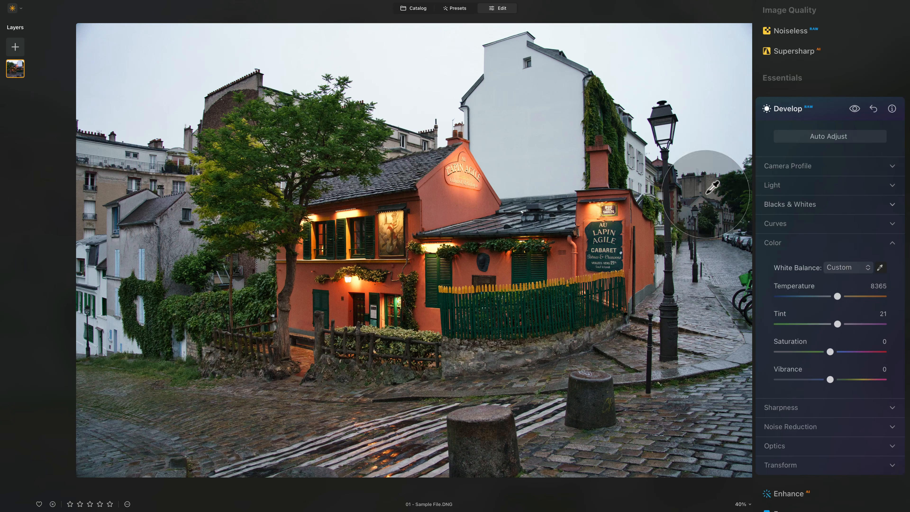
left_click(132, 265)
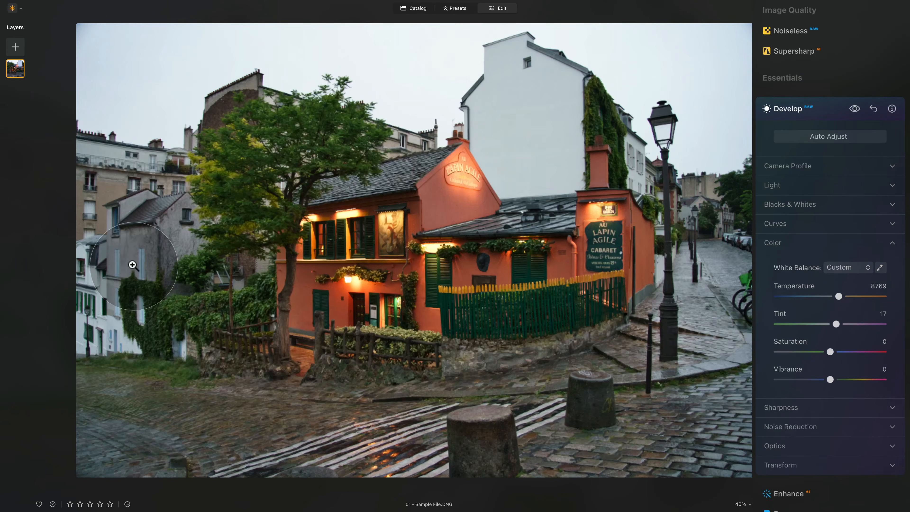
left_click(880, 267)
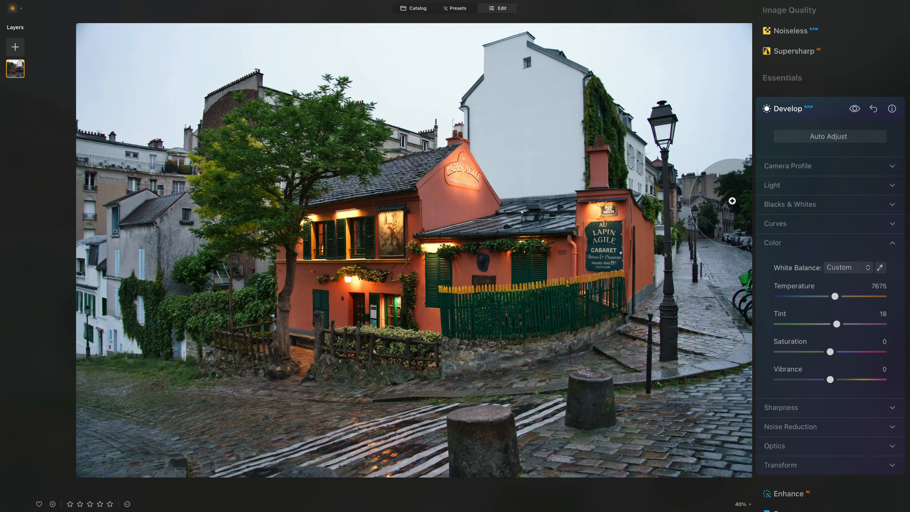
Sample the upper part of the tall white wall as the neutral target, and set the Tint to 23.
left_click(881, 267)
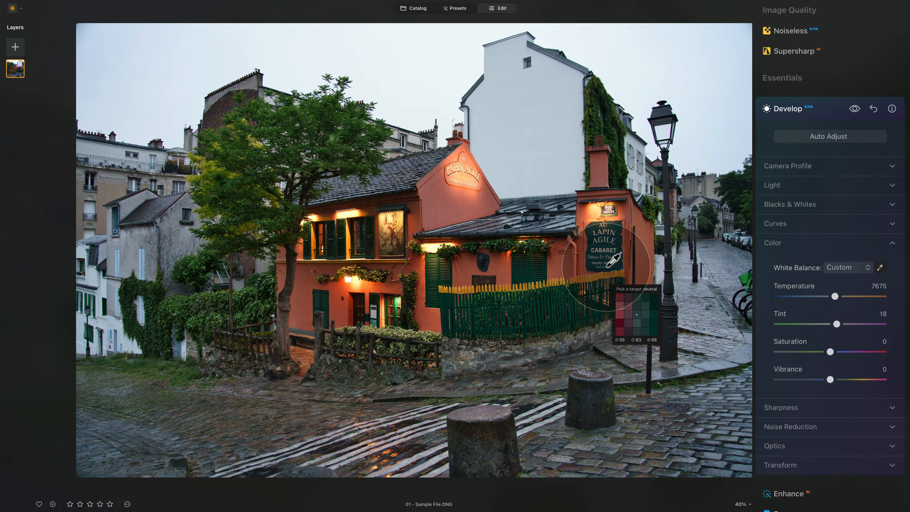
left_click(520, 112)
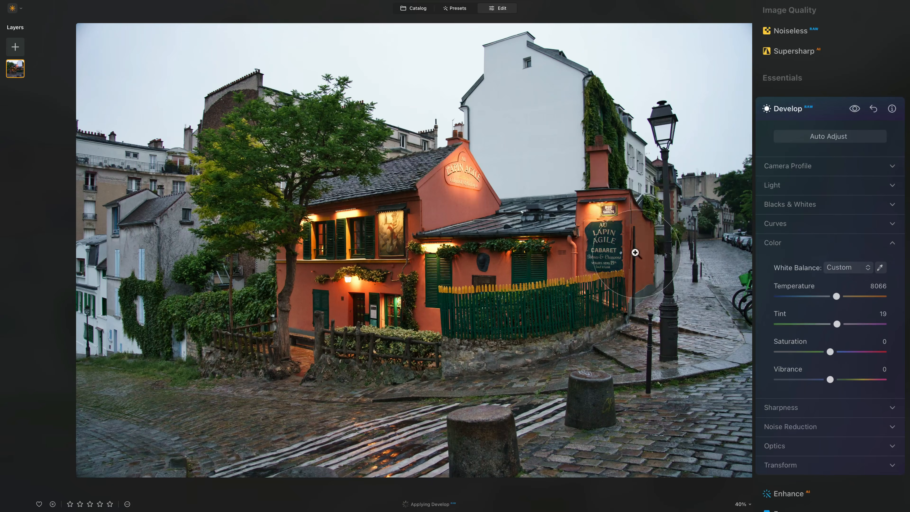
left_click_drag(835, 325, 839, 323)
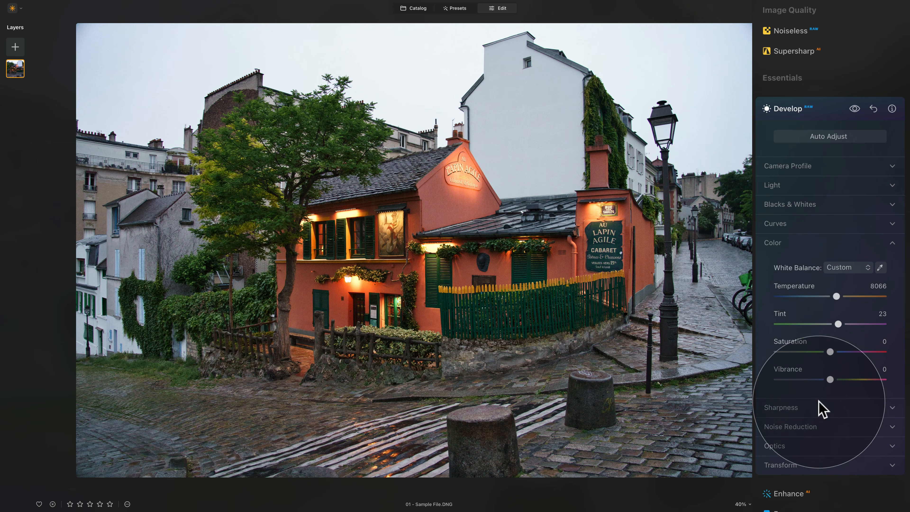
Test Saturation at 100 and -100 and Vibrance at -100, resetting both to 0.
left_click_drag(830, 351, 884, 352)
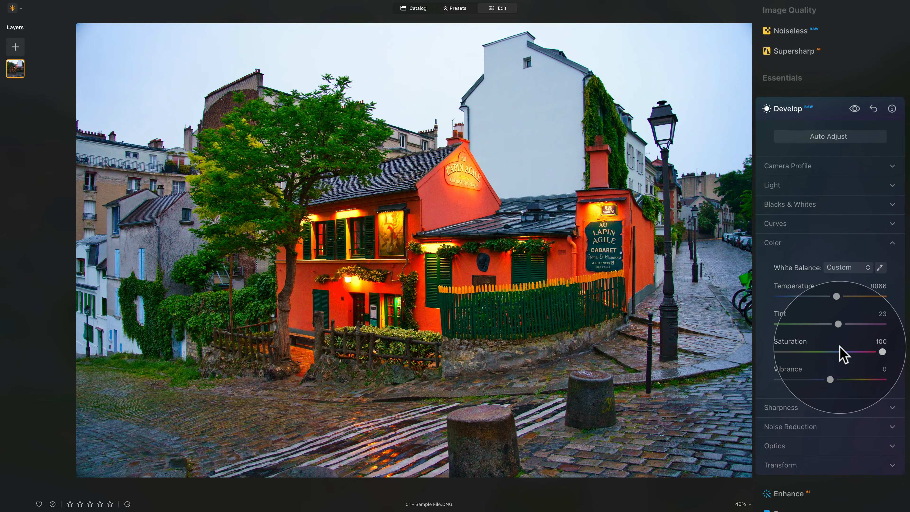
left_click_drag(843, 351, 776, 352)
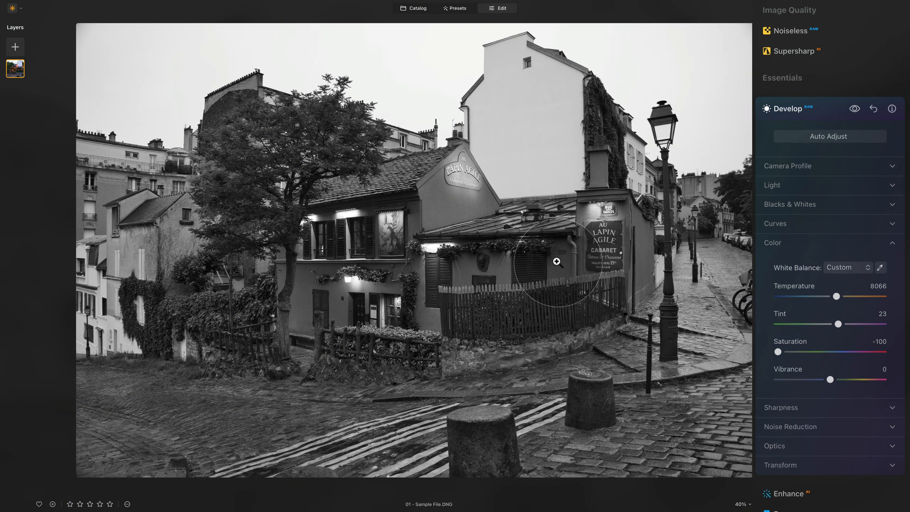
double_click(806, 350)
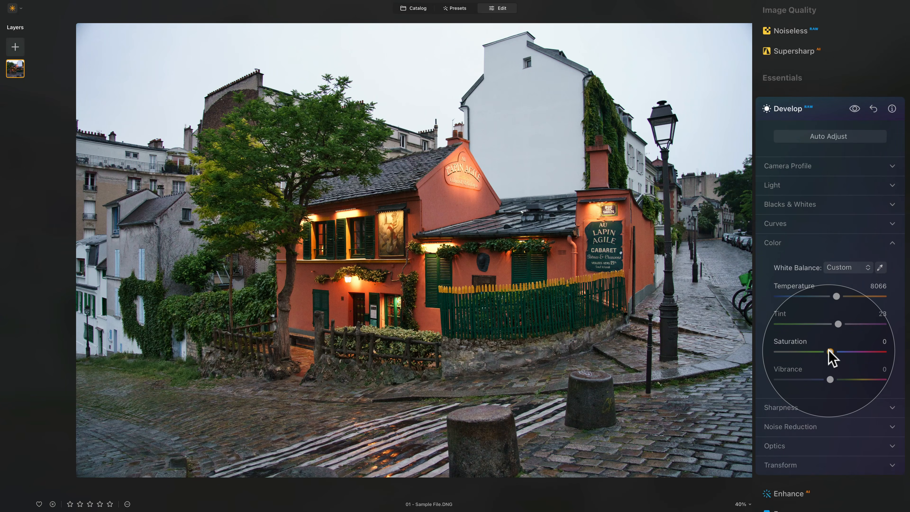
left_click_drag(828, 352, 831, 352)
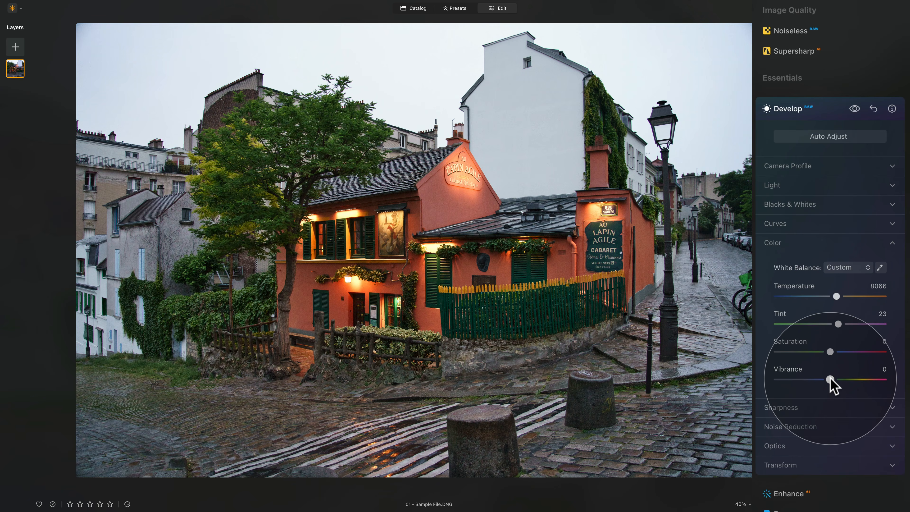
left_click_drag(830, 379, 779, 382)
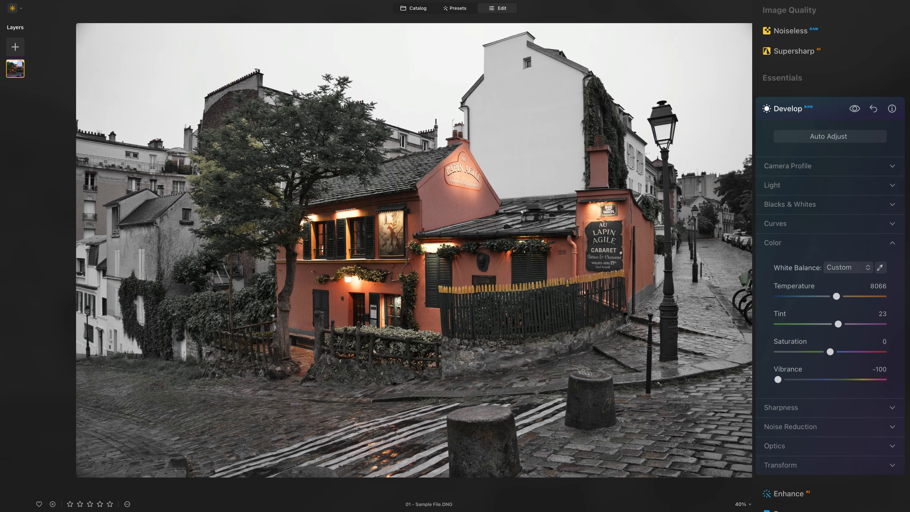
double_click(784, 375)
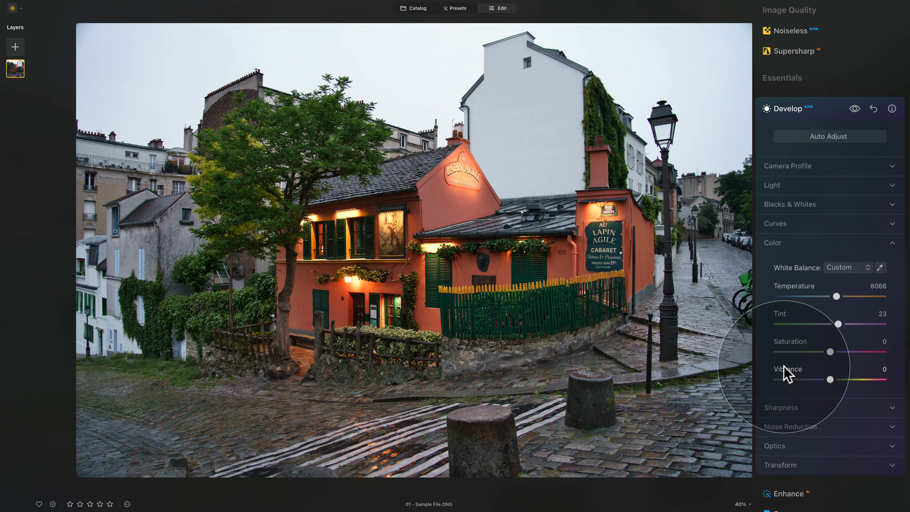
Collapse the Color settings and expand the Sharpness and Noise Reduction settings.
left_click(822, 242)
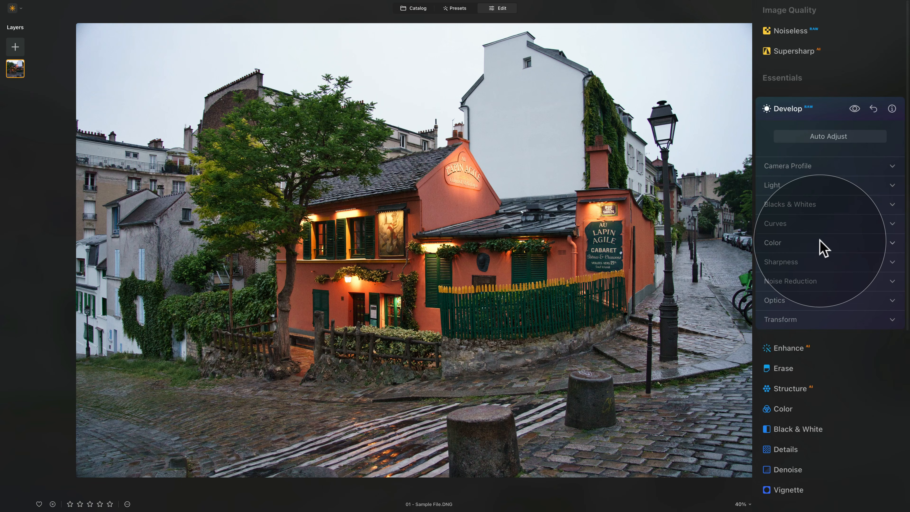
left_click(811, 262)
left_click(813, 380)
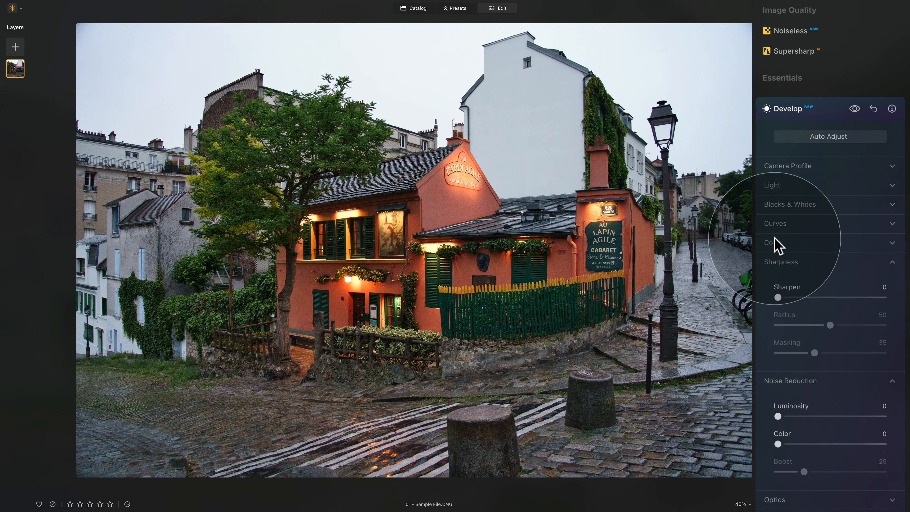
Try Sharpen at 100, inspect the effect close up on the white wall and cabaret sign, and return Sharpen to 0.
left_click_drag(778, 298, 886, 301)
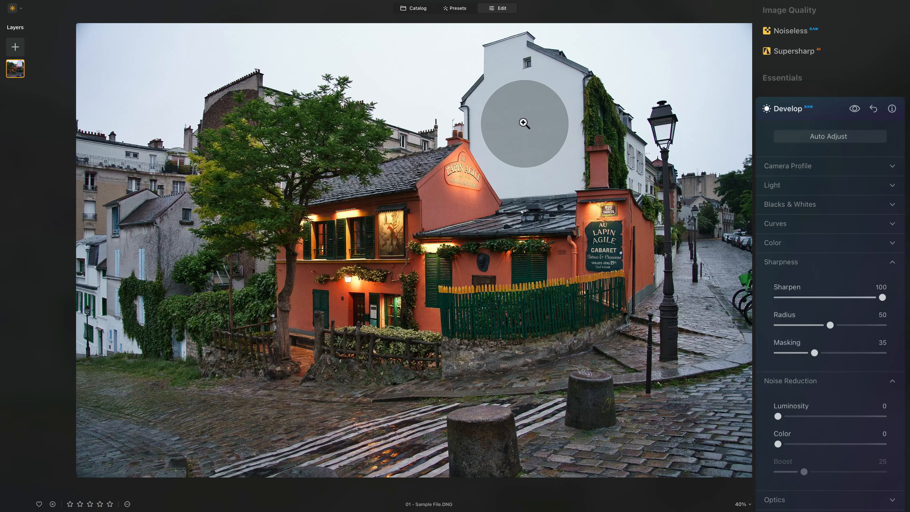
left_click(513, 124)
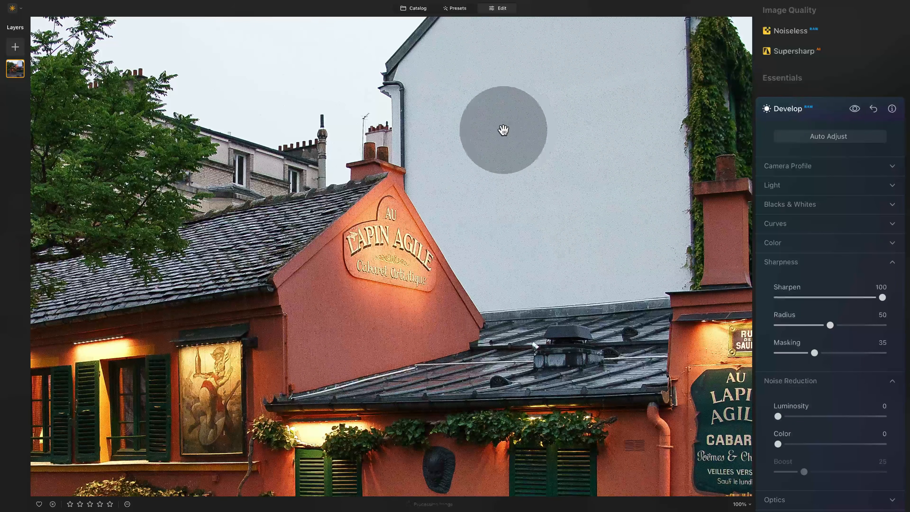
scroll(449, 130, "up", 2)
scroll(447, 130, "up", 1)
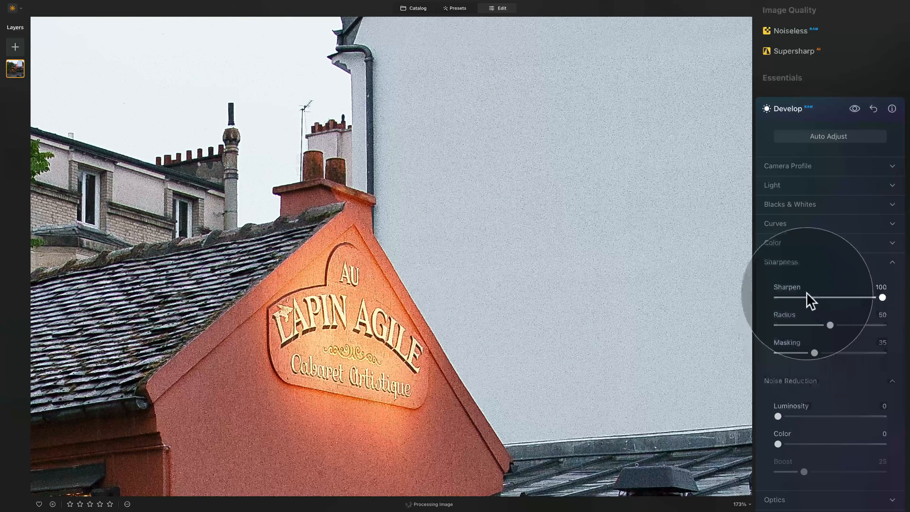
left_click_drag(811, 305, 684, 291)
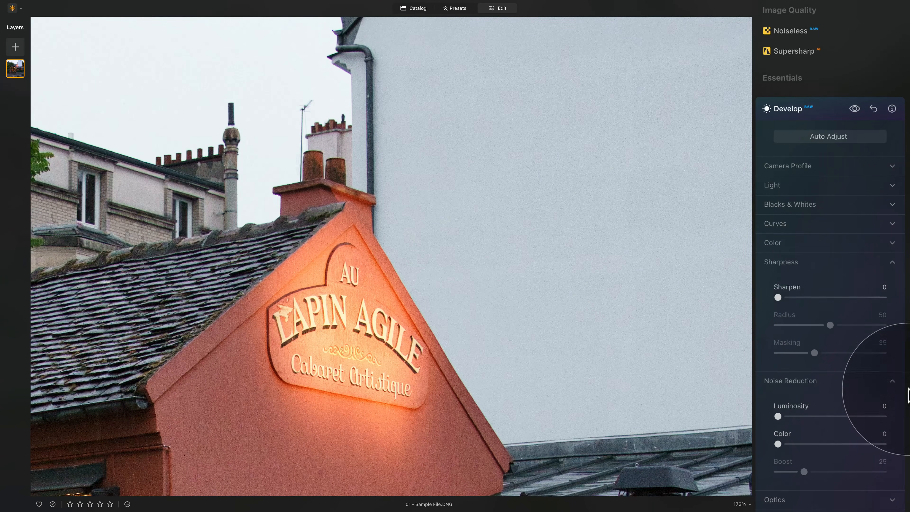
Set Sharpen to 100, compare Radius at 0 and 100 on the wall and sign, and return to the whole photo.
left_click_drag(777, 297, 909, 309)
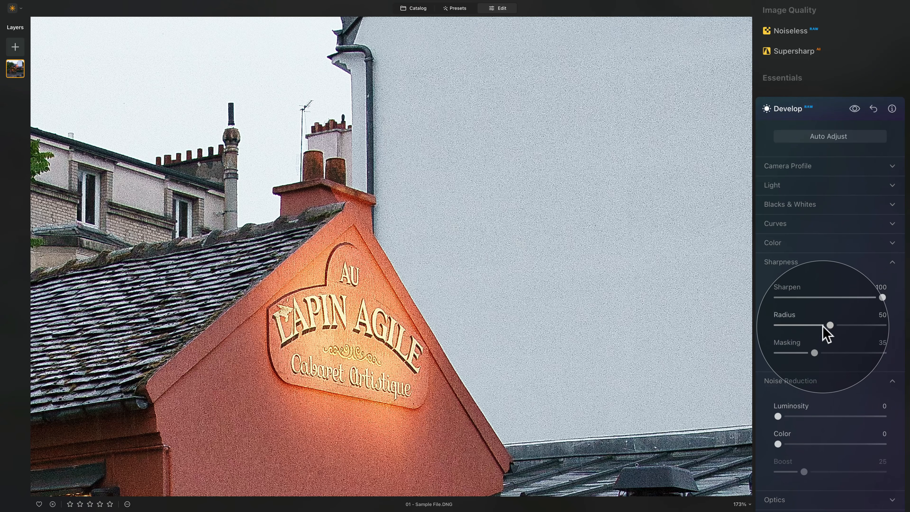
left_click_drag(830, 325, 776, 326)
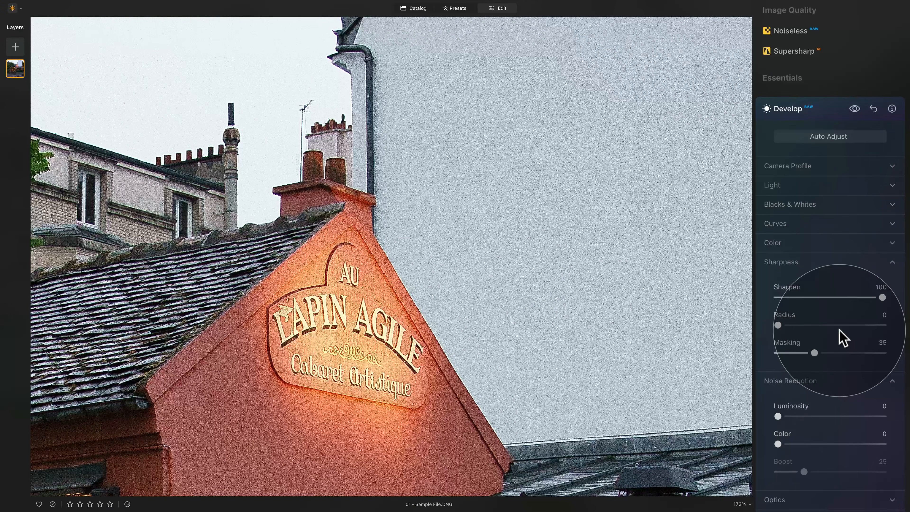
left_click_drag(778, 325, 893, 329)
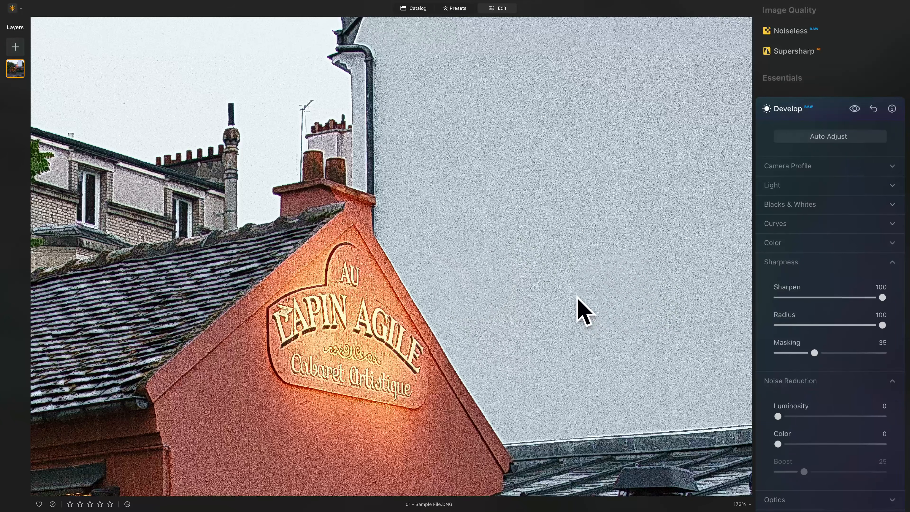
left_click(578, 298)
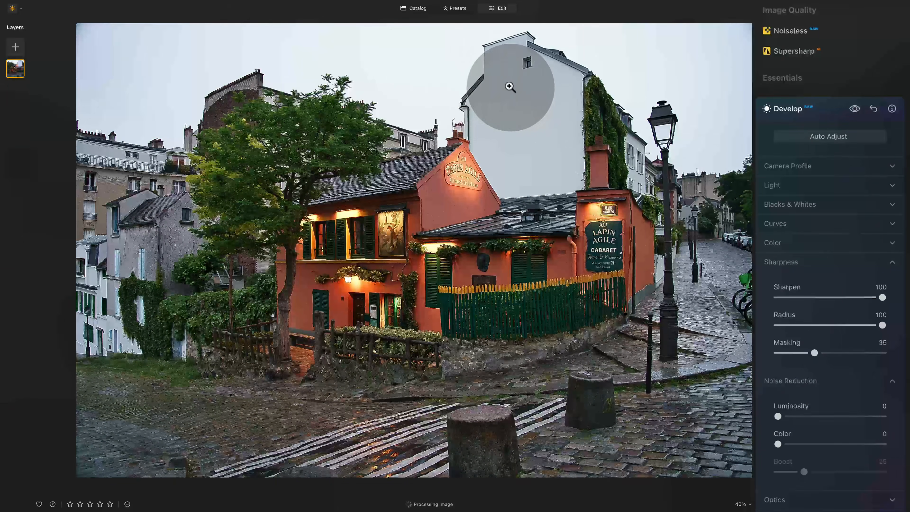
Reset Radius to 50 and check the result on the white wall and cabaret sign.
left_click(509, 136)
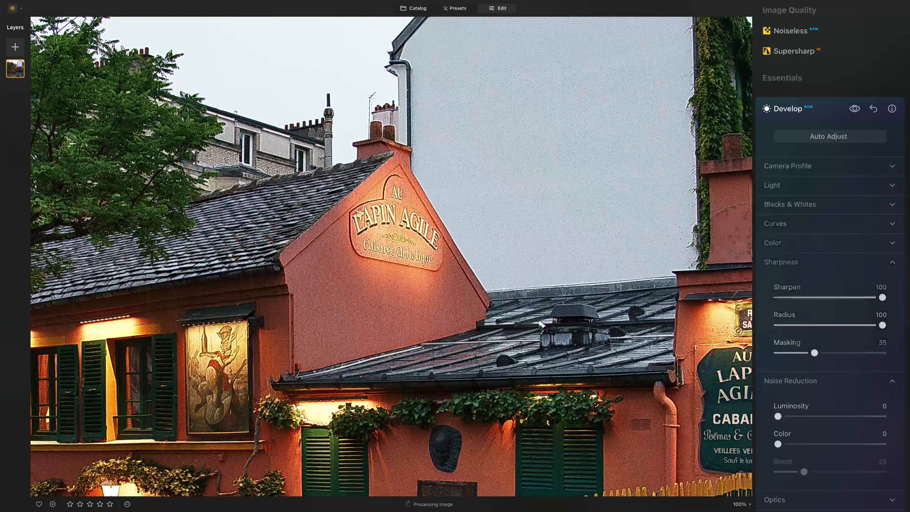
double_click(794, 319)
left_click(578, 172)
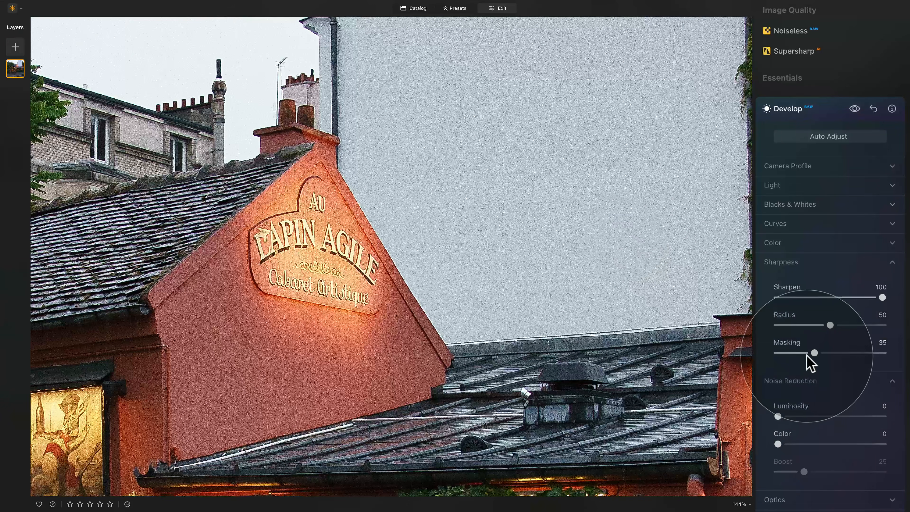
left_click(428, 183)
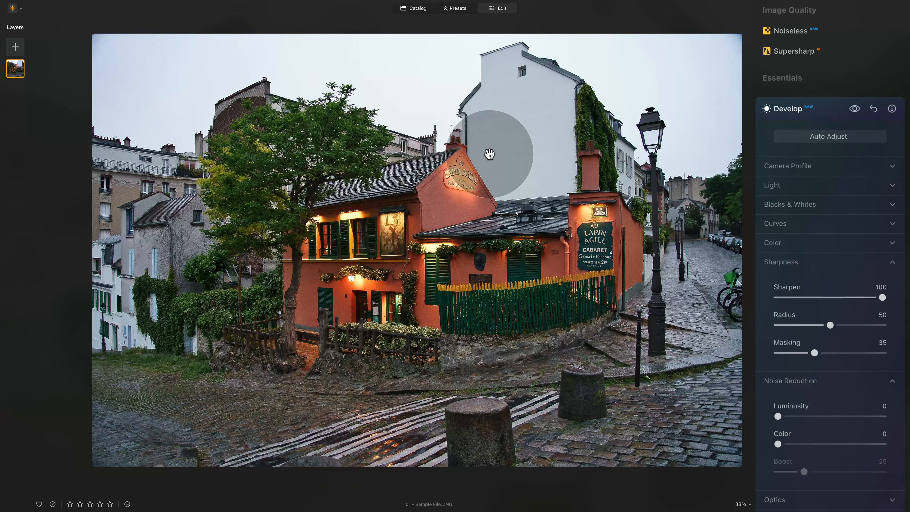
Set the sharpening Masking to 80 and inspect its effect on the white wall, cabaret sign and whole photo.
left_click(394, 69)
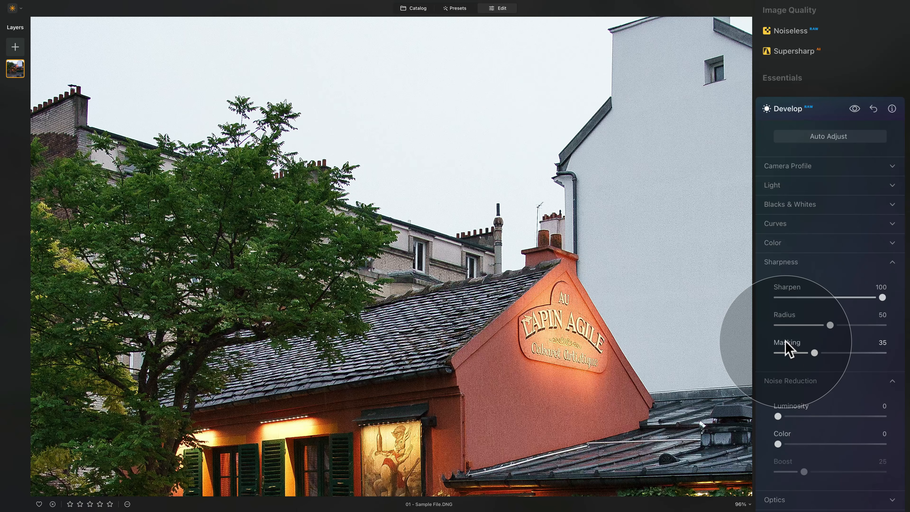
left_click_drag(814, 352, 858, 355)
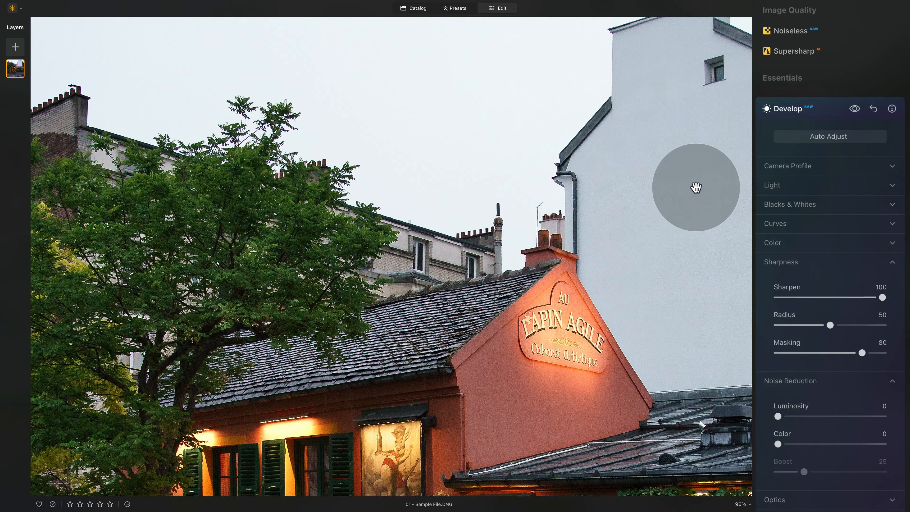
left_click_drag(695, 187, 566, 220)
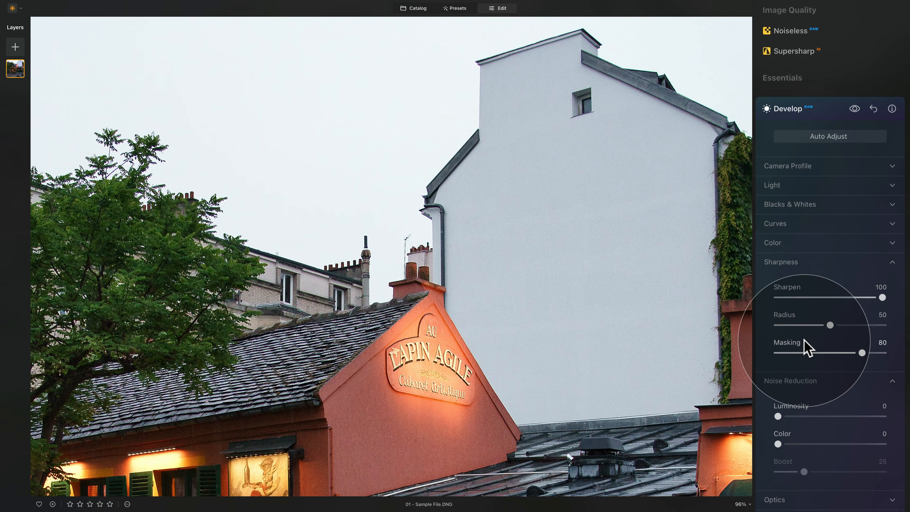
scroll(685, 348, "down", 8)
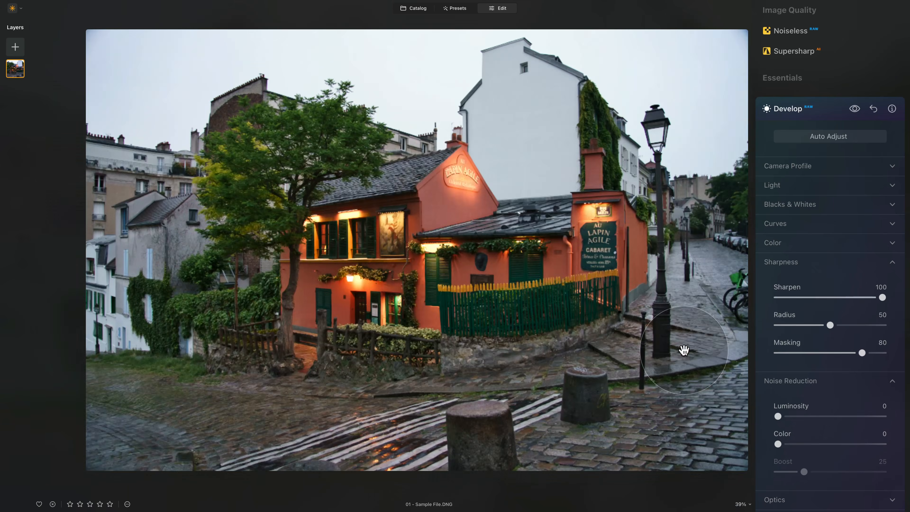
scroll(684, 350, "up", 5)
scroll(682, 350, "down", 3)
scroll(514, 126, "up", 6)
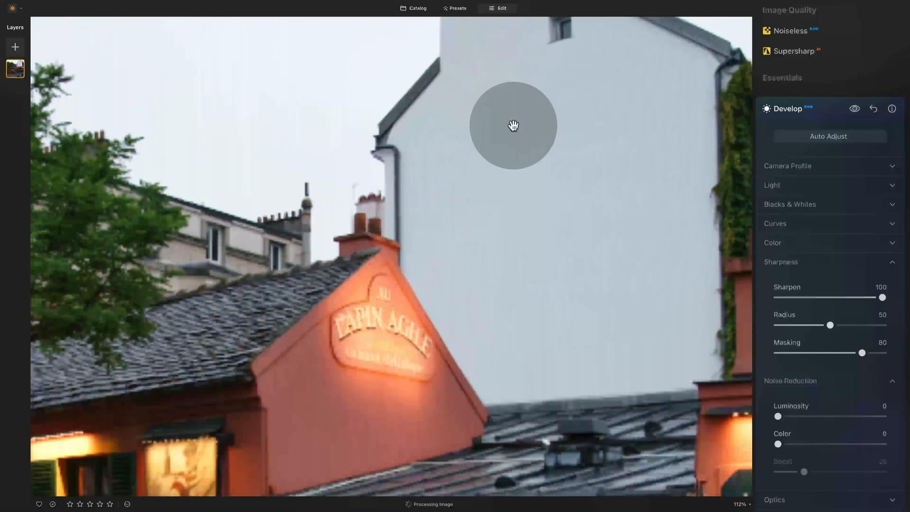
scroll(731, 193, "up", 1)
scroll(620, 223, "up", 4)
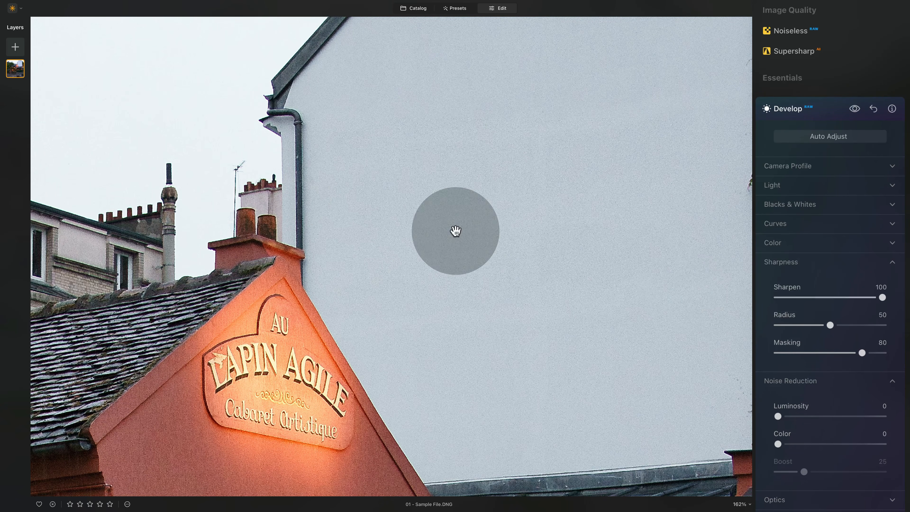
Try Color noise reduction at 29, return it to 0, and set Luminosity to 100, checking the effect on the wall.
left_click(802, 452)
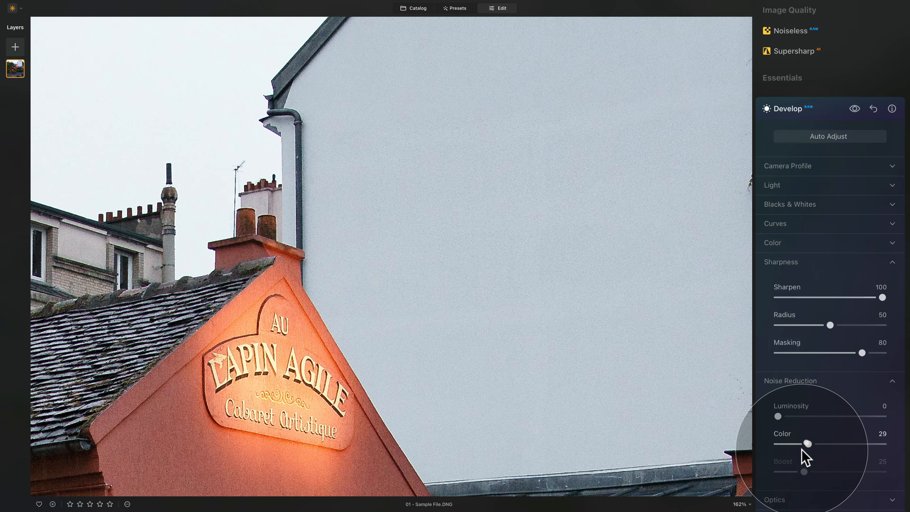
double_click(788, 432)
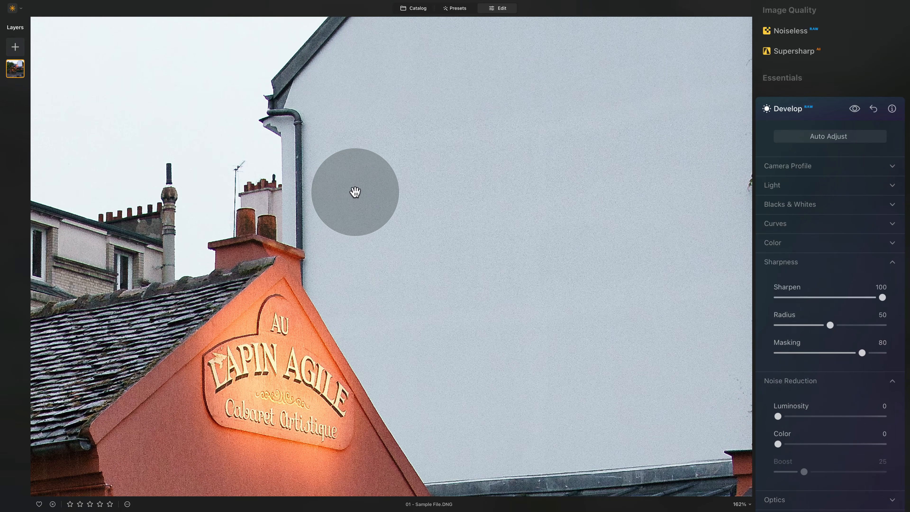
scroll(460, 227, "up", 3)
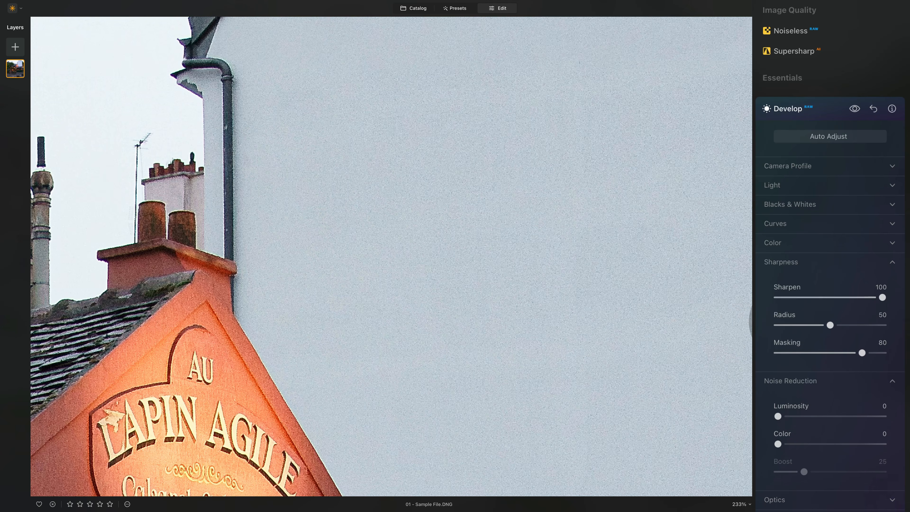
left_click_drag(801, 416, 882, 416)
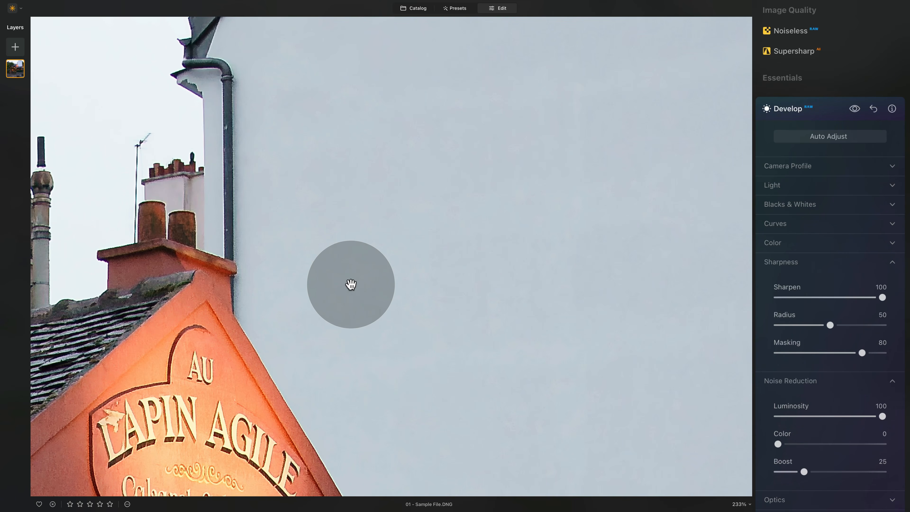
left_click(350, 284)
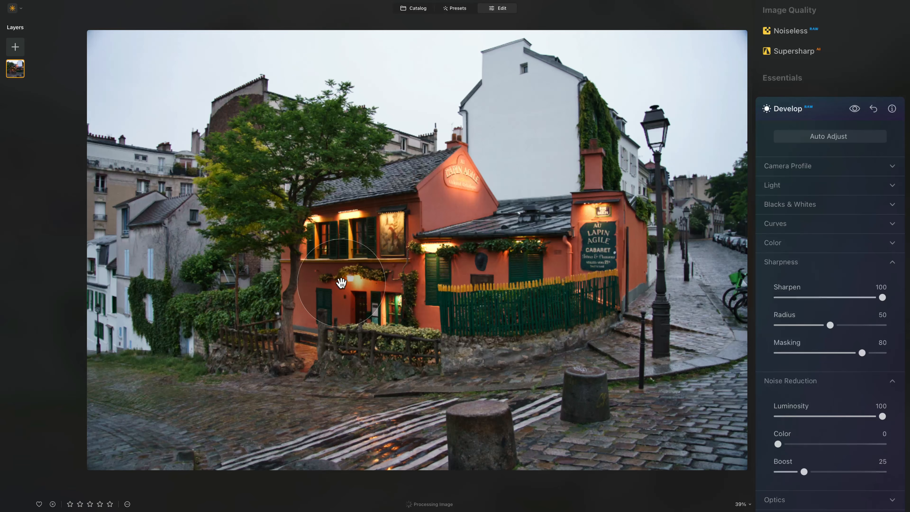
left_click(525, 73)
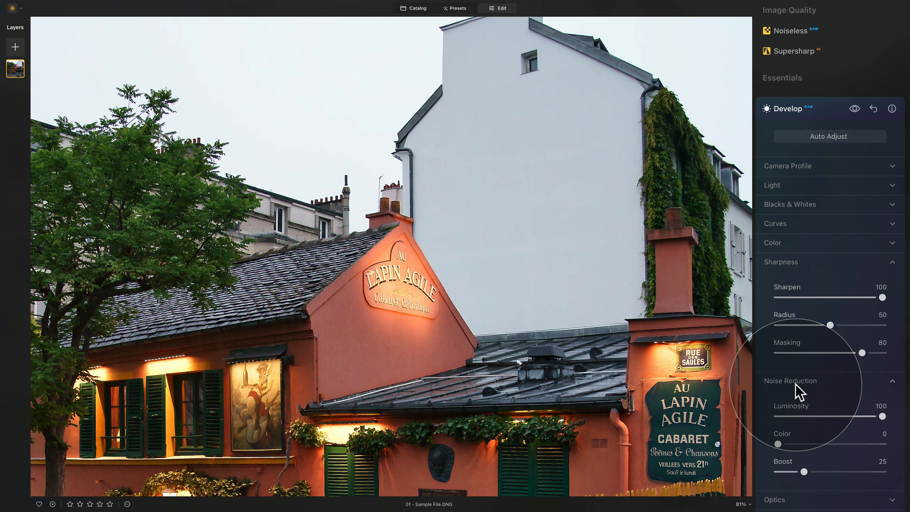
Reset Luminosity noise reduction and Sharpen to 0 and inspect the untreated white wall close up.
double_click(800, 408)
double_click(794, 298)
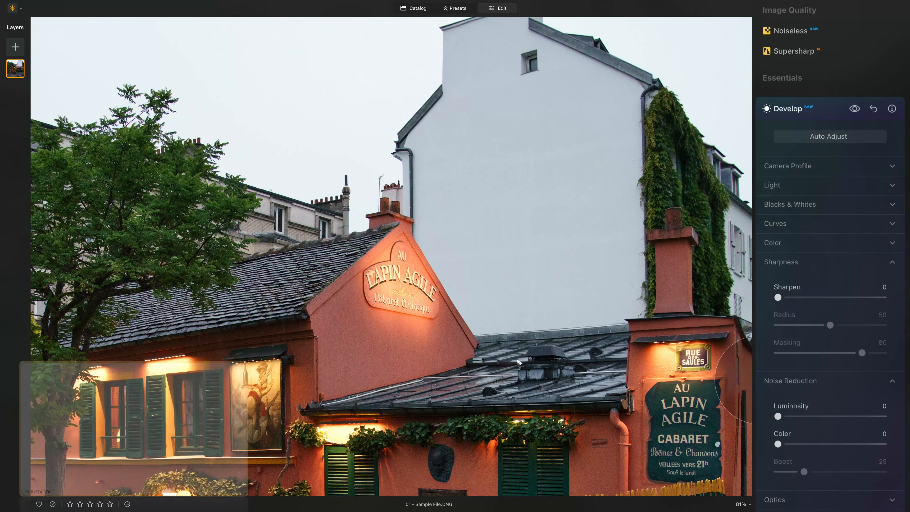
key("super+1")
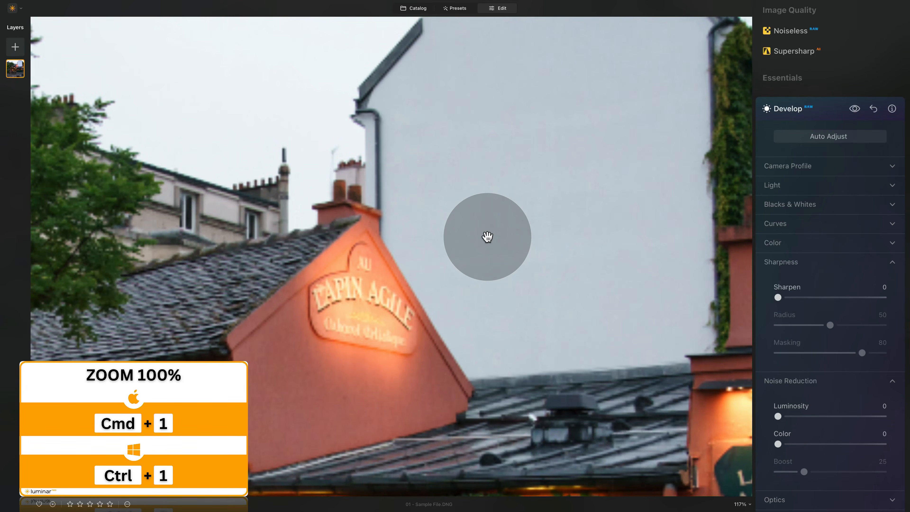
scroll(487, 237, "up", 3)
scroll(488, 237, "down", 2)
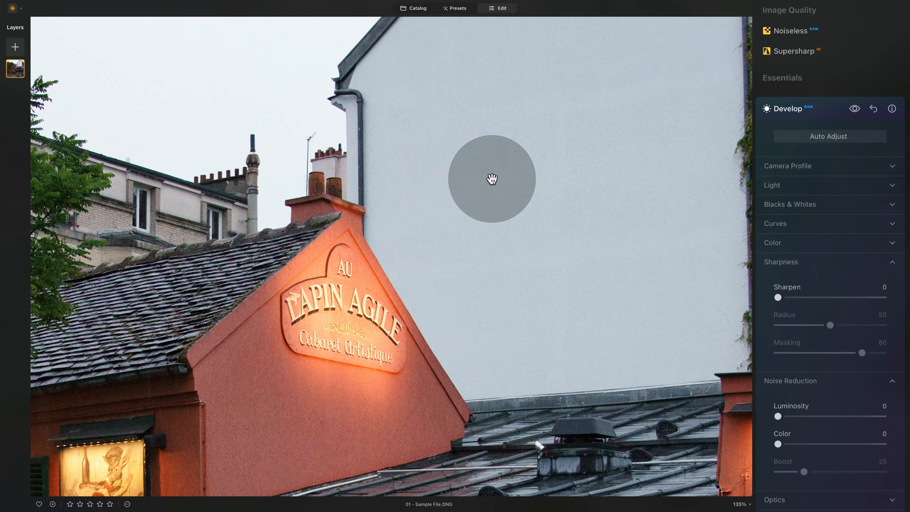
Set Luminosity noise reduction to 40 while checking the wall and sign, and set Sharpen to 60.
left_click_drag(777, 416, 803, 417)
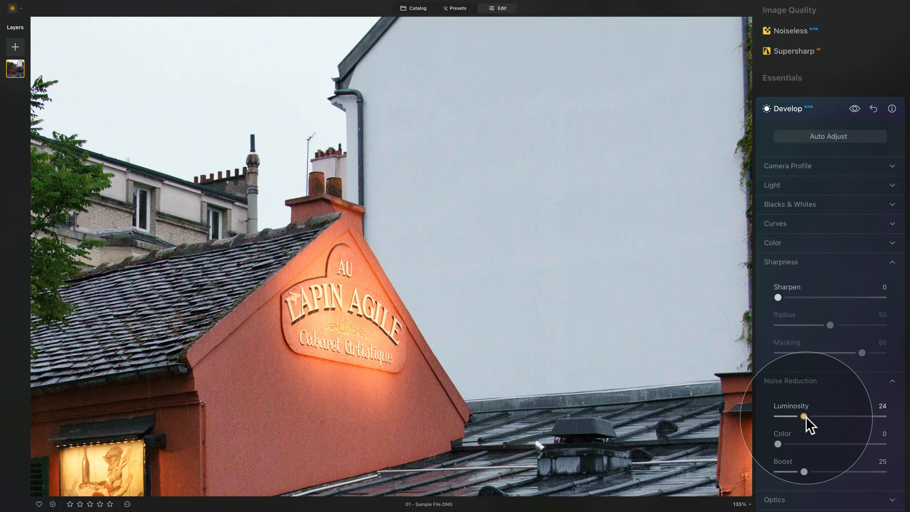
left_click_drag(803, 417, 822, 417)
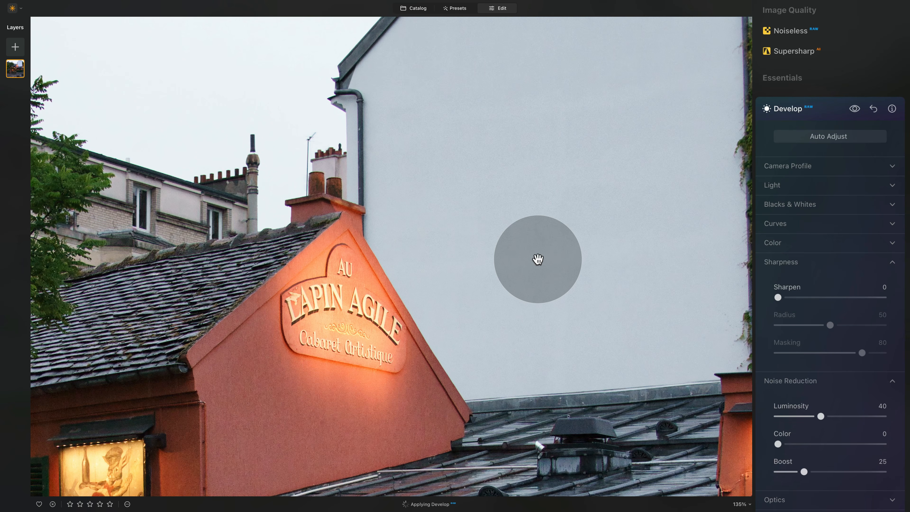
left_click_drag(396, 238, 430, 244)
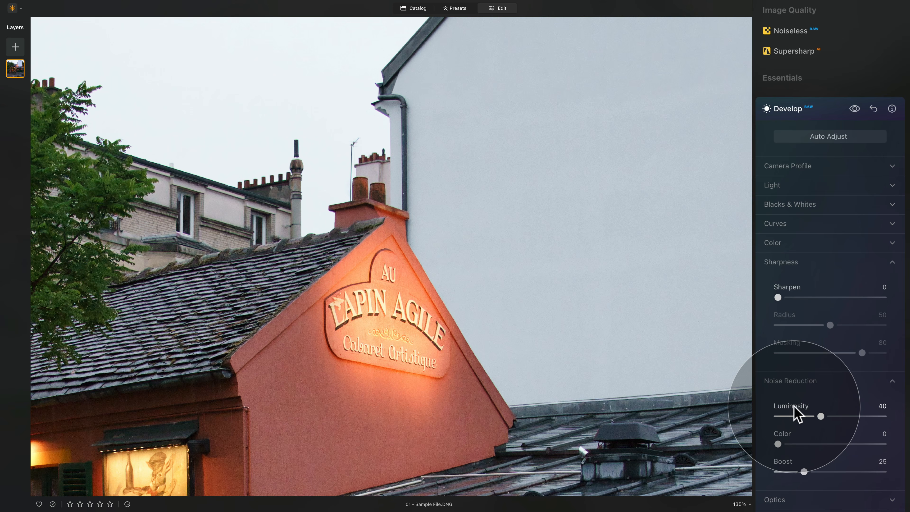
left_click_drag(777, 297, 842, 299)
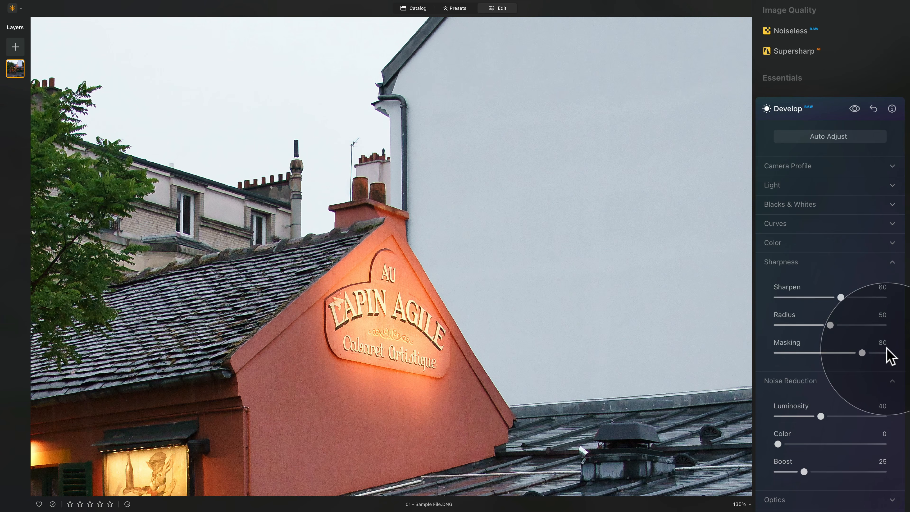
Collapse the Noise Reduction and Sharpness settings, expand the Optics settings, and show the whole photo.
left_click(802, 380)
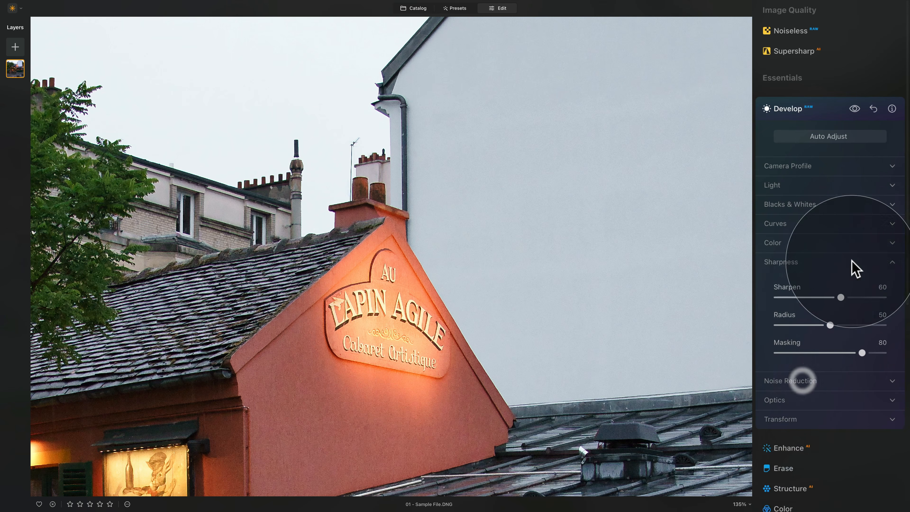
left_click(806, 265)
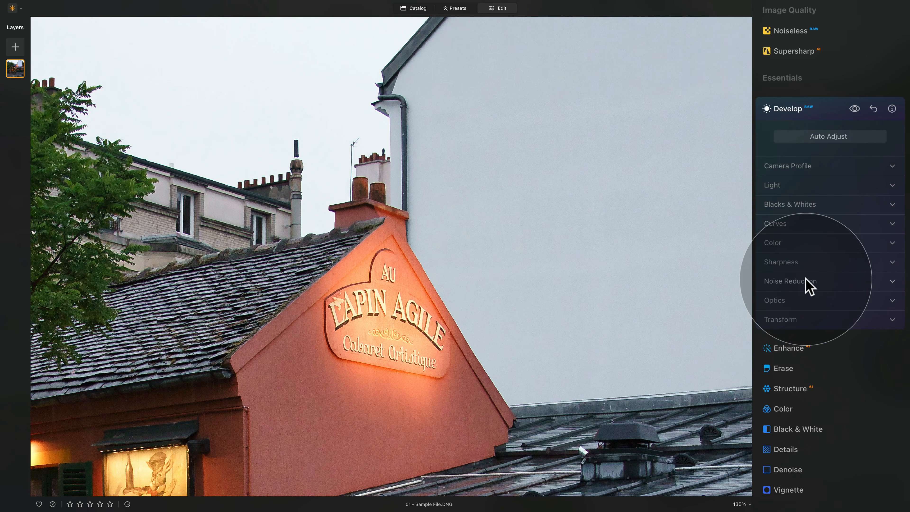
left_click(804, 301)
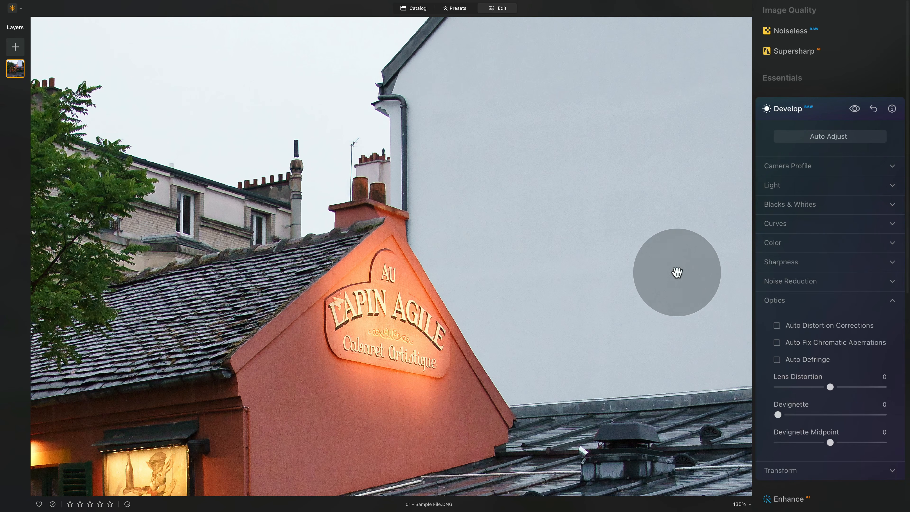
key("super+0")
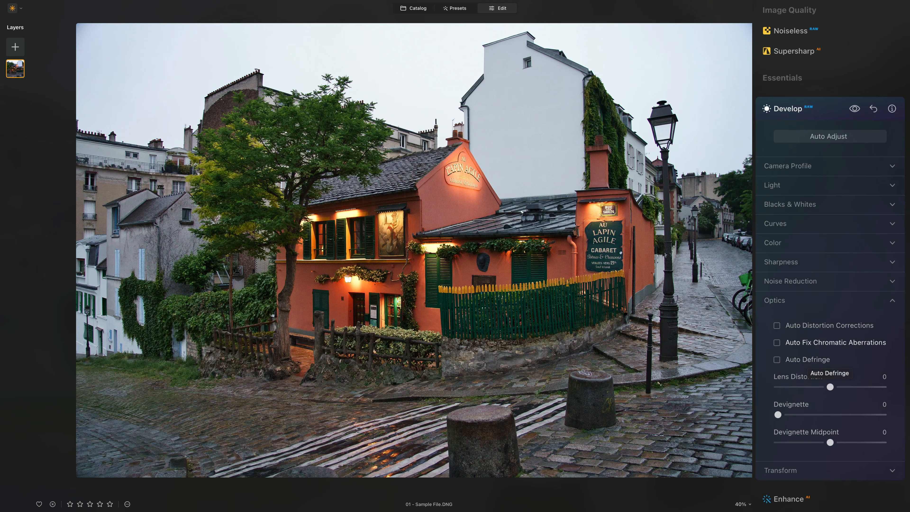
Try all three automatic Optics corrections together and leave only Auto Distortion Corrections enabled, comparing the photo with and without it.
left_click(776, 325)
left_click(777, 343)
left_click(776, 359)
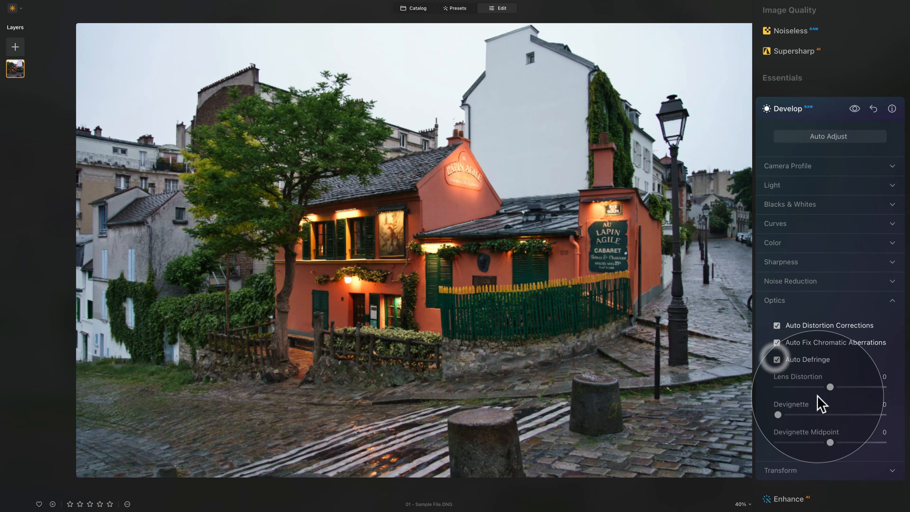
left_click(777, 343)
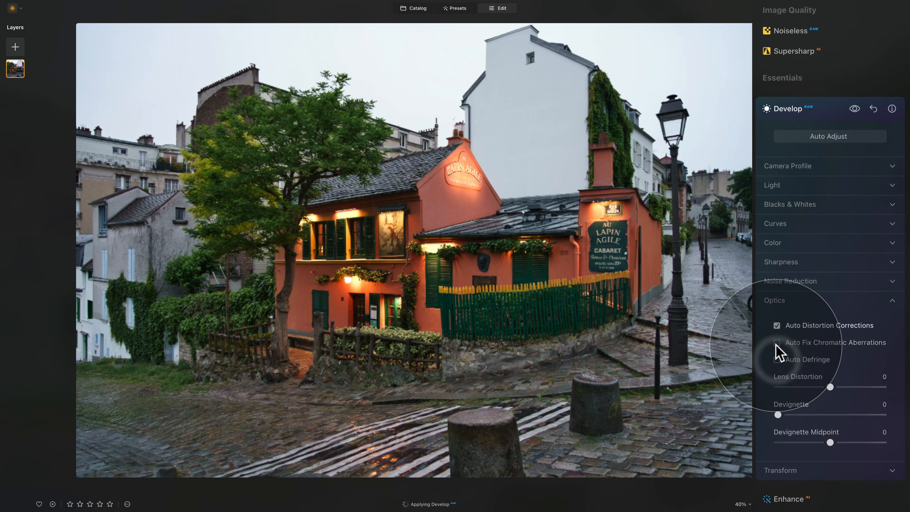
left_click(777, 325)
left_click(777, 325)
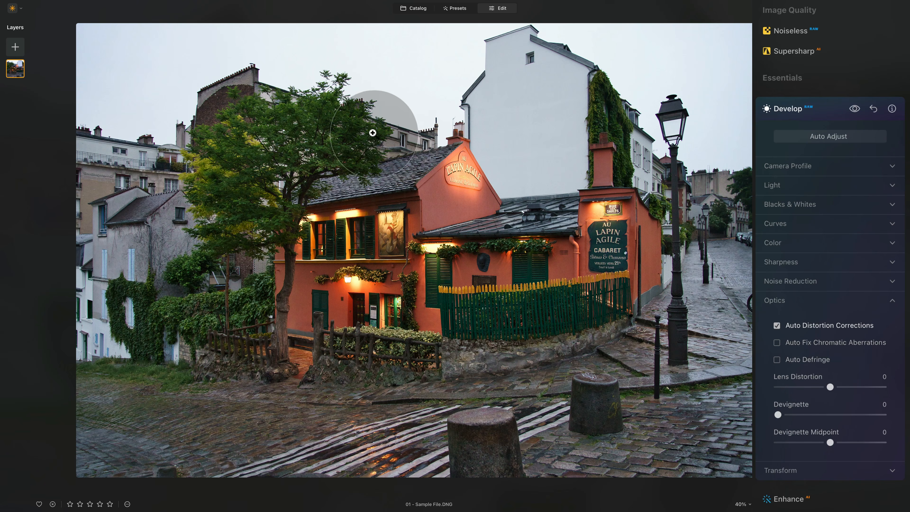
Enable Auto Fix Chromatic Aberrations and Auto Defringe while inspecting the tree branches against the sky close up.
scroll(356, 89, "up", 8)
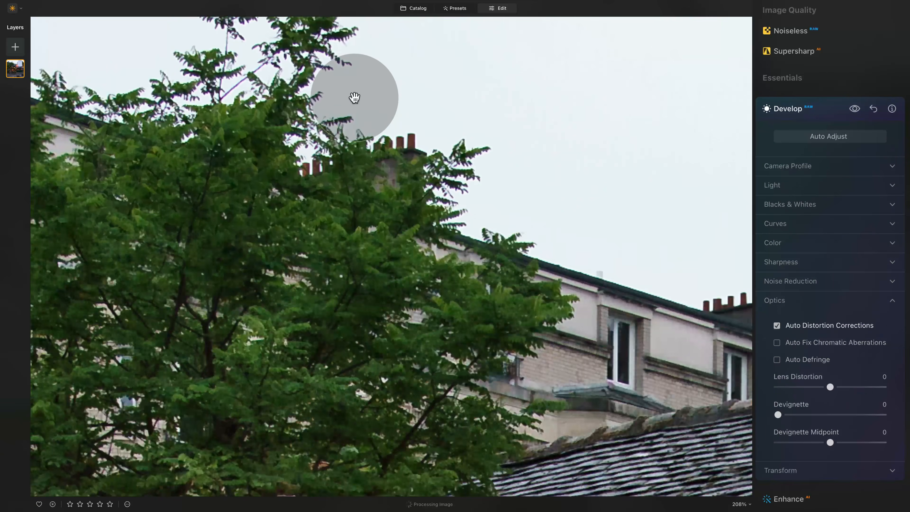
scroll(355, 97, "up", 2)
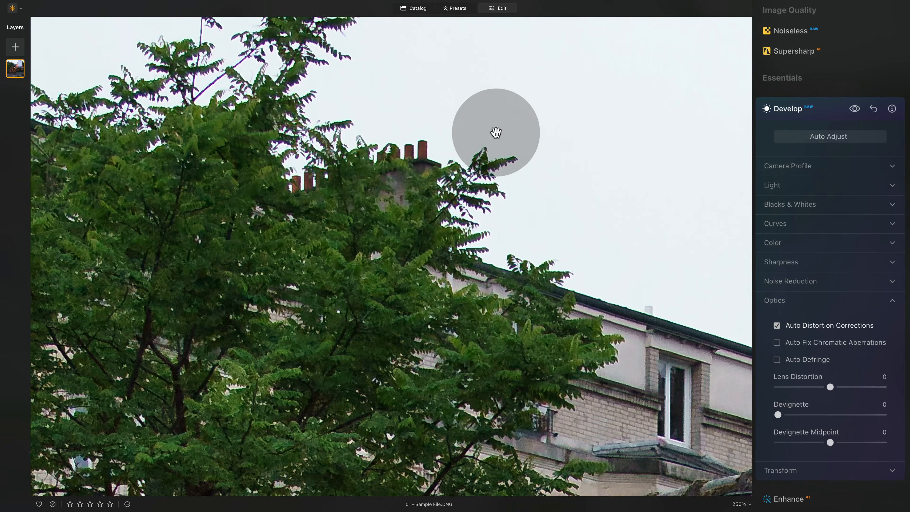
left_click(793, 338)
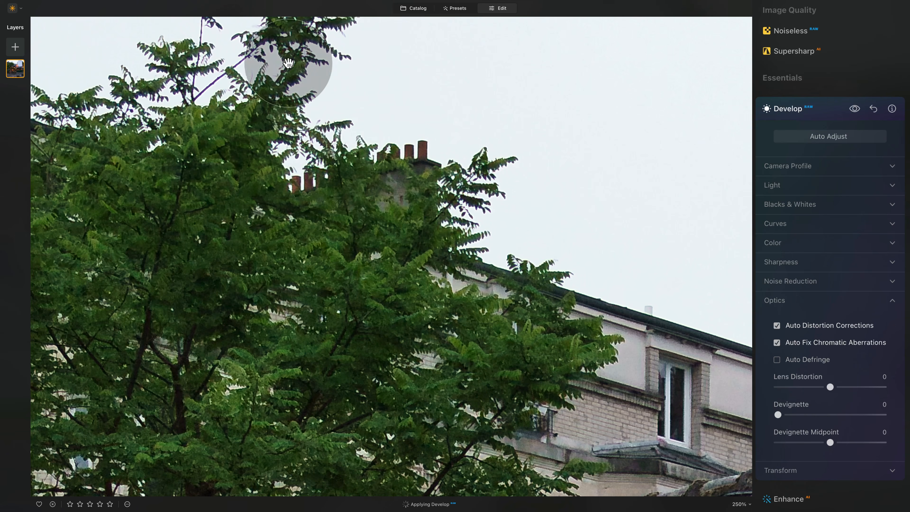
left_click(806, 359)
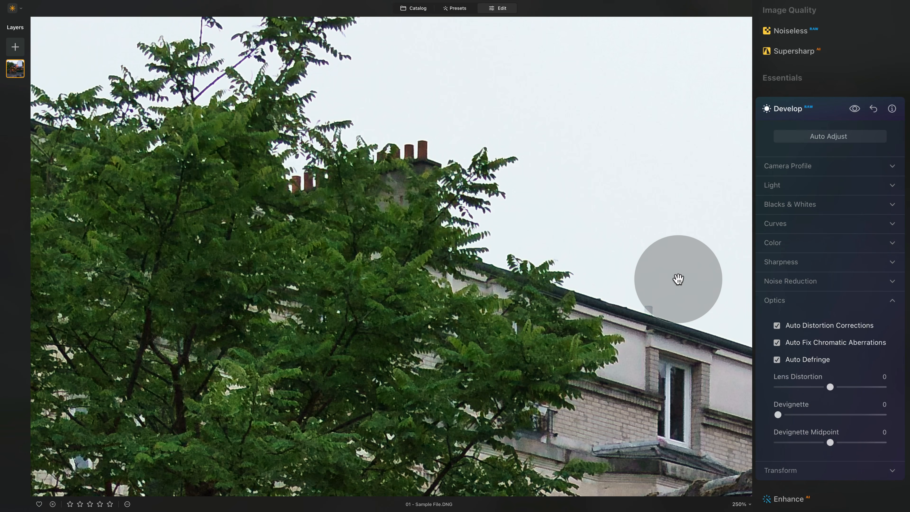
Compare Lens Distortion at 56 and -52 on the whole photo.
key("super+0")
left_click_drag(831, 386, 859, 387)
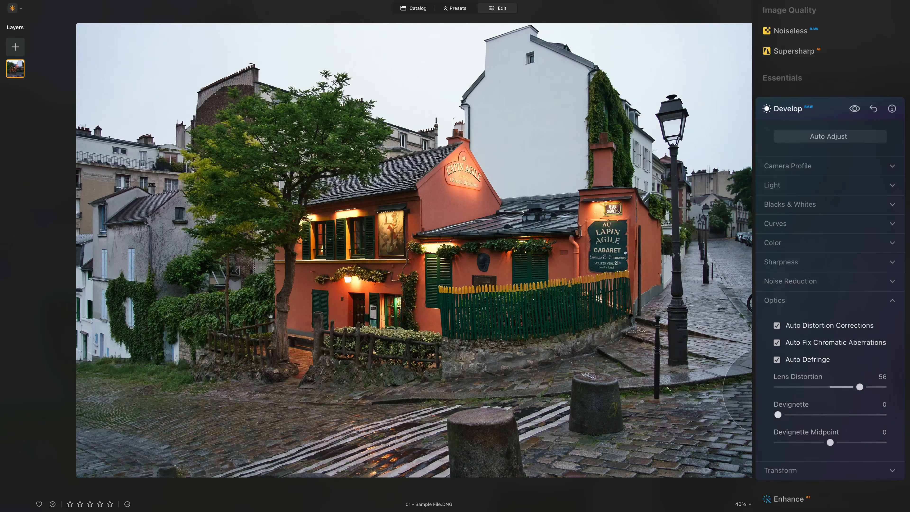
left_click(801, 387)
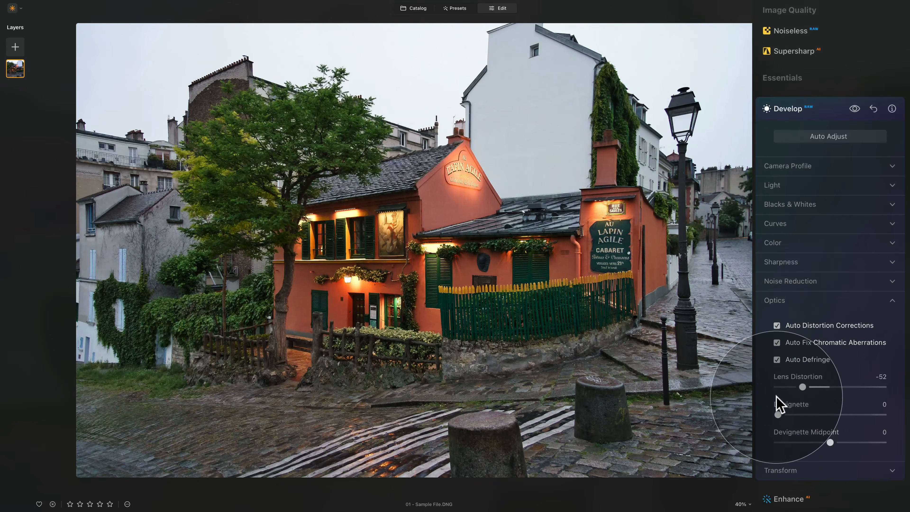
Reset Lens Distortion to 0 and set Devignette to 69 in the Optics settings.
double_click(805, 385)
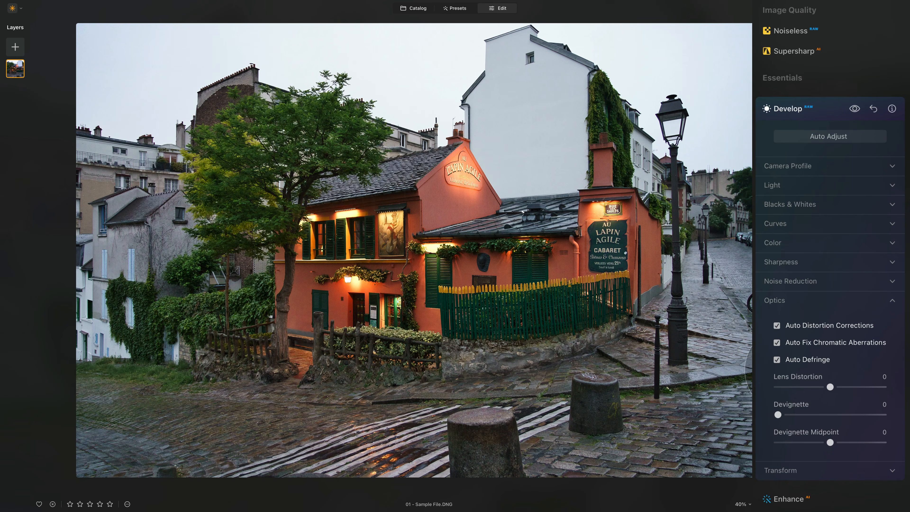
left_click_drag(777, 415, 813, 415)
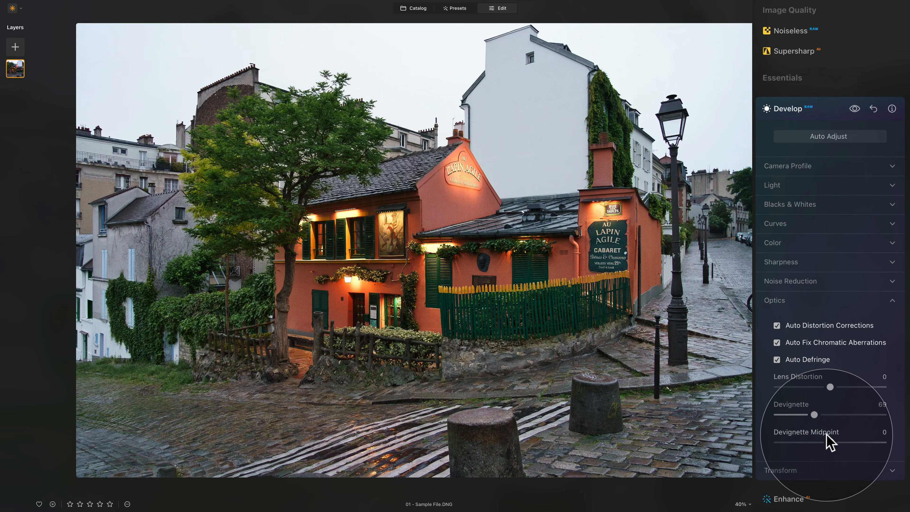
mouse_move(812, 391)
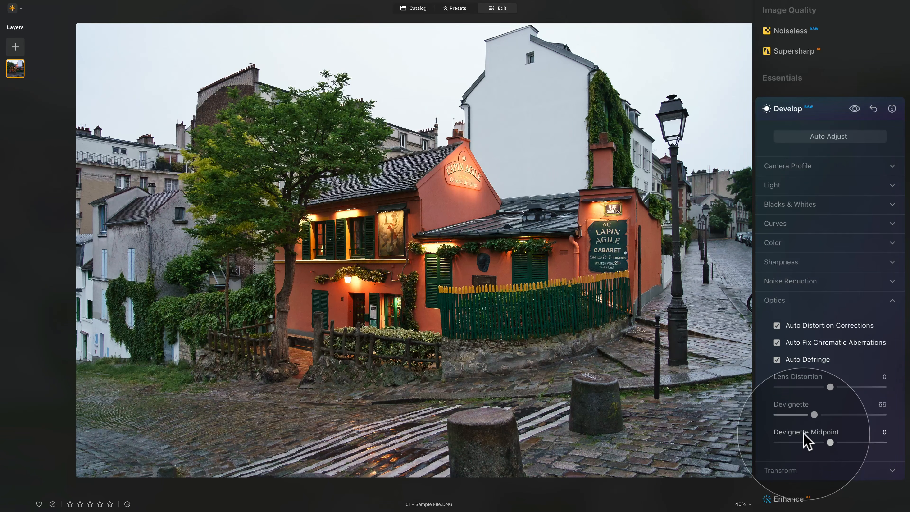
Collapse the Optics settings, expand Transform, and apply the automatic perspective correction.
left_click(798, 300)
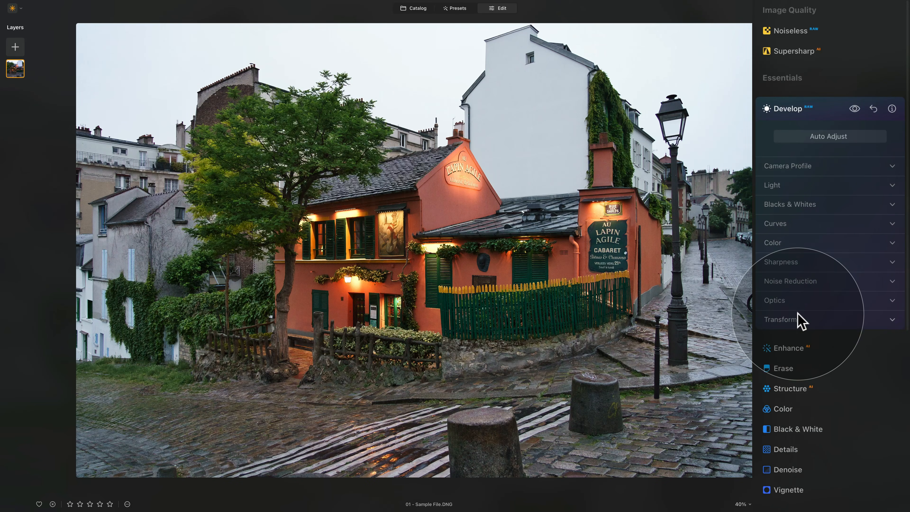
left_click(799, 319)
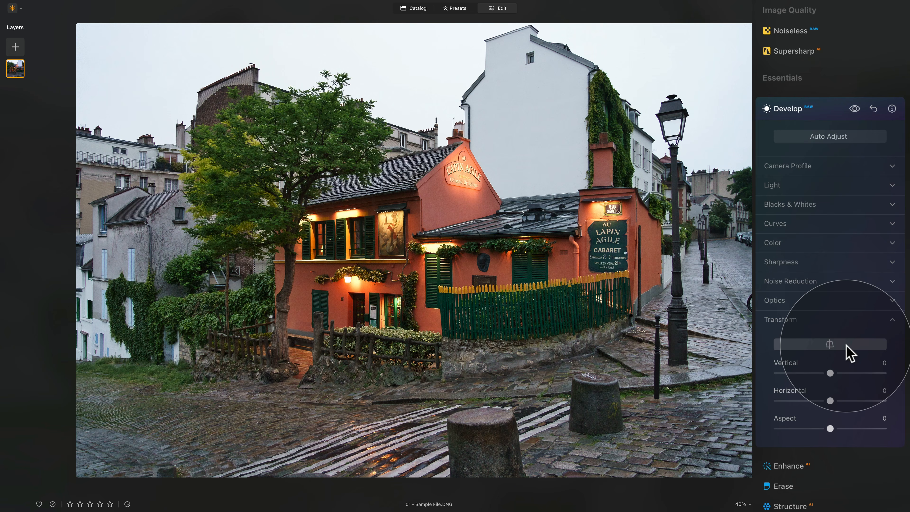
left_click(847, 351)
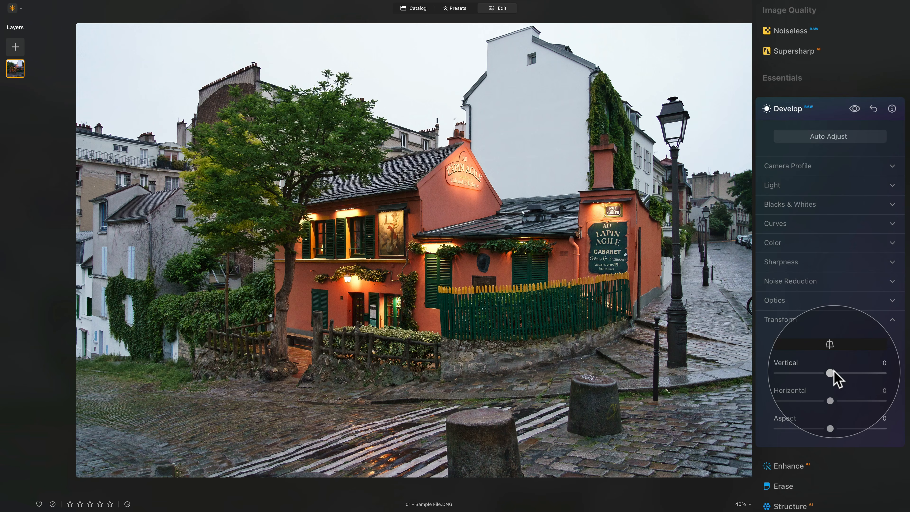
Try the Vertical, Horizontal and Aspect transform adjustments, resetting each one to 0.
left_click_drag(830, 373, 797, 372)
double_click(796, 372)
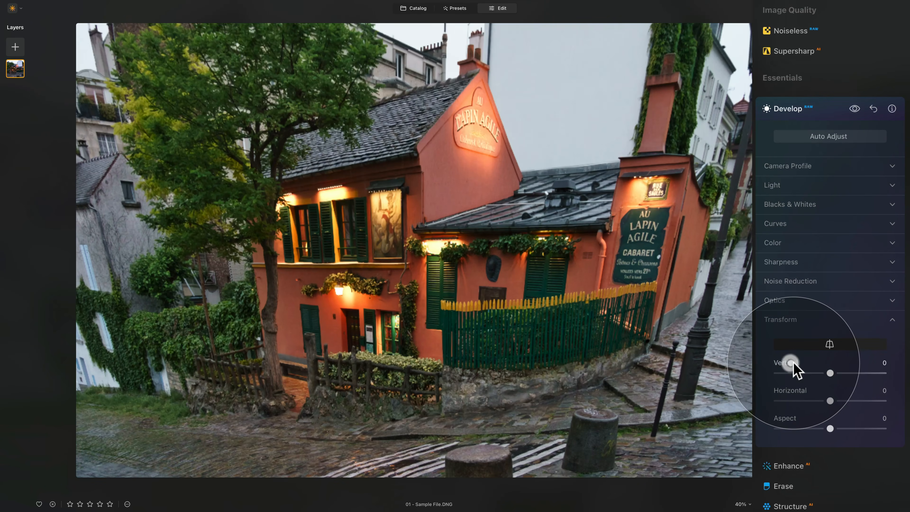
left_click_drag(830, 401, 861, 401)
double_click(803, 401)
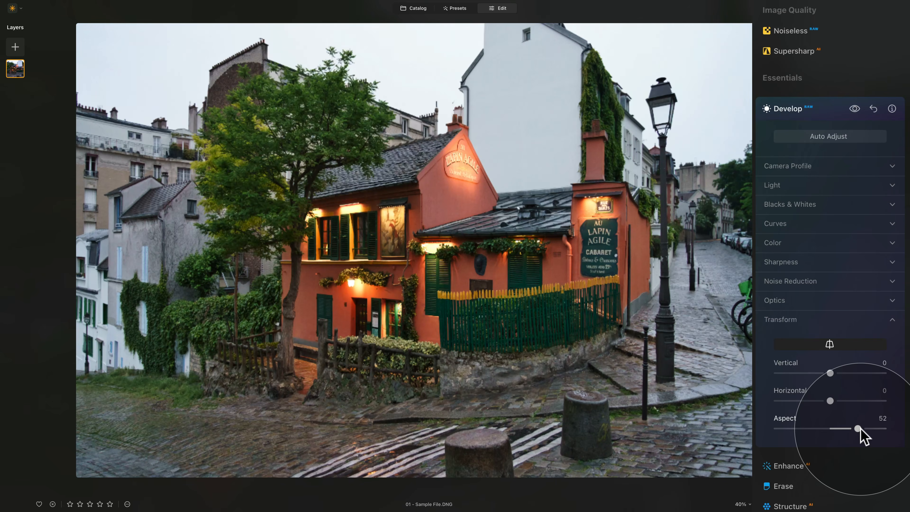
left_click(810, 429)
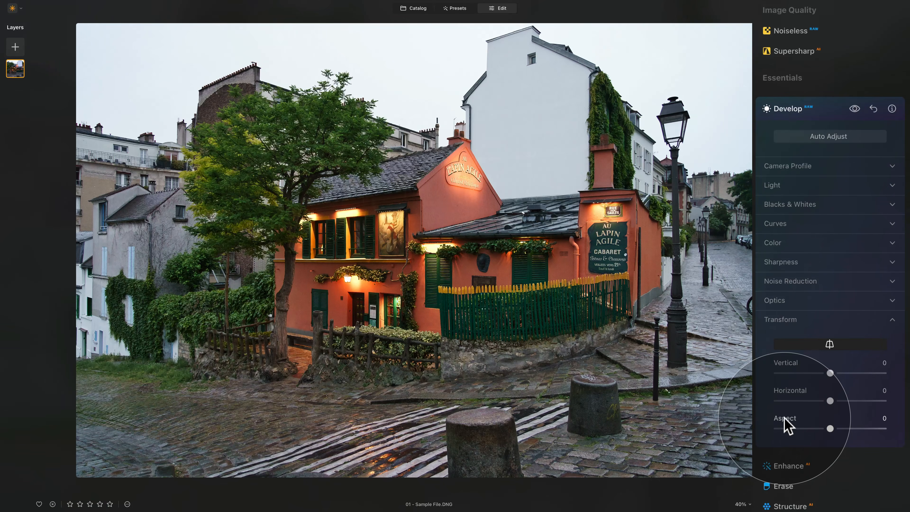
Close the Transform settings and the Develop tool, and apply Enhance with Accent at 32.
left_click(797, 320)
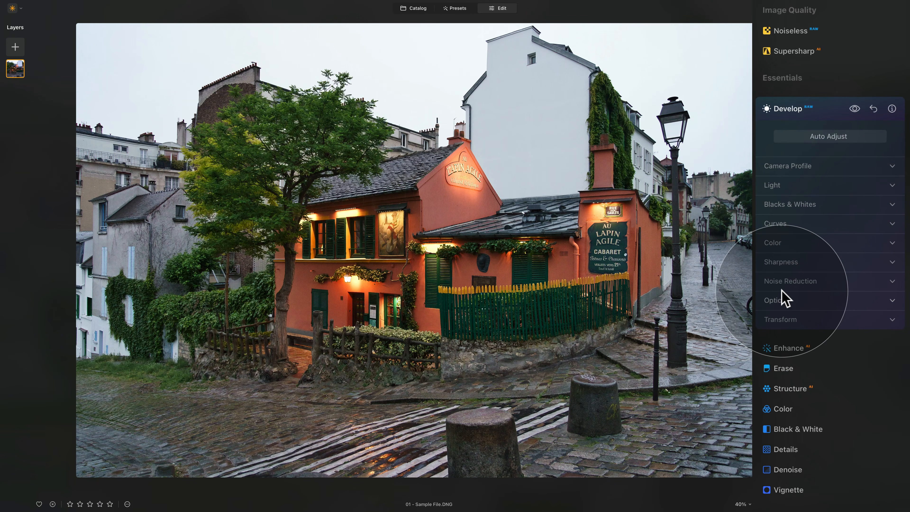
left_click(817, 108)
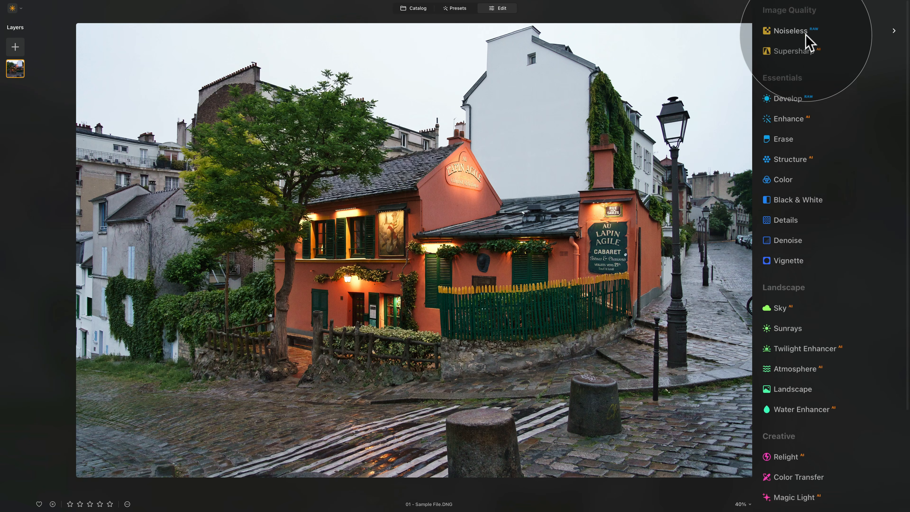
scroll(811, 61, "up", 5)
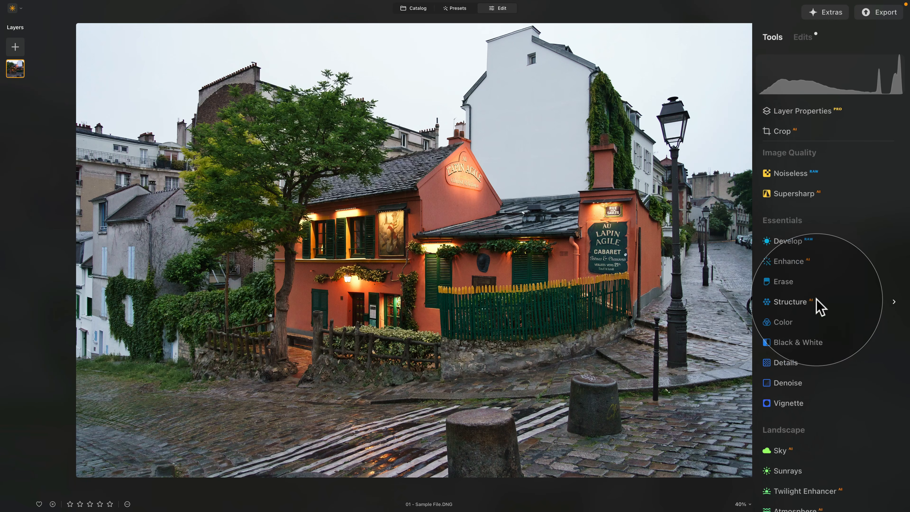
left_click(790, 262)
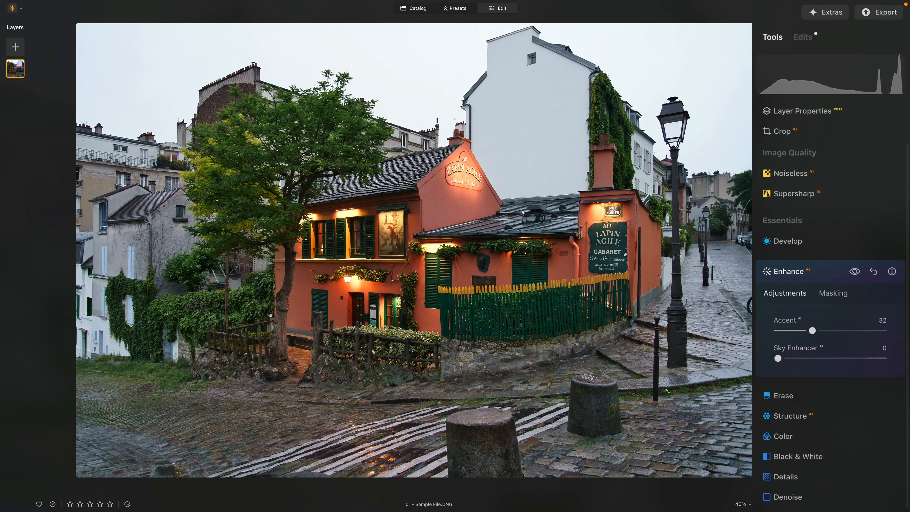
left_click(811, 272)
Apply the creative Mystical effect to the photo with a moderate Amount and close the tool.
scroll(814, 423, "down", 12)
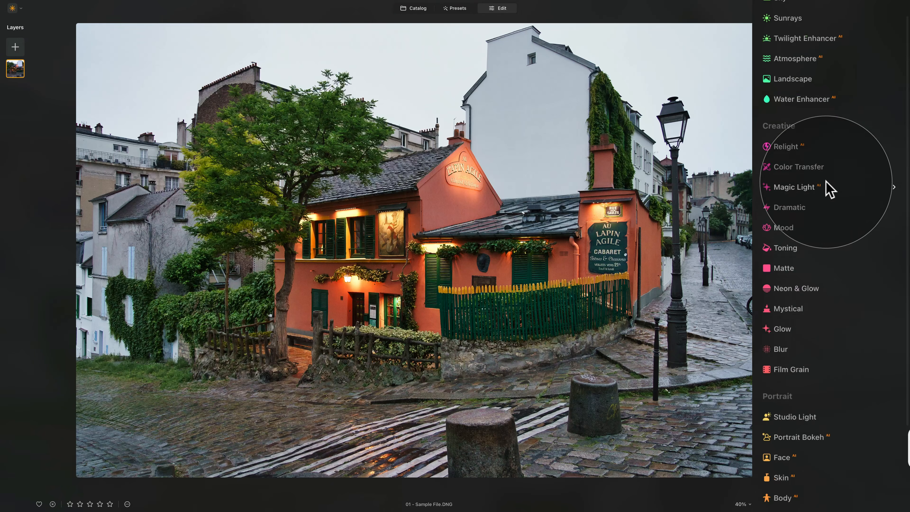
left_click(800, 309)
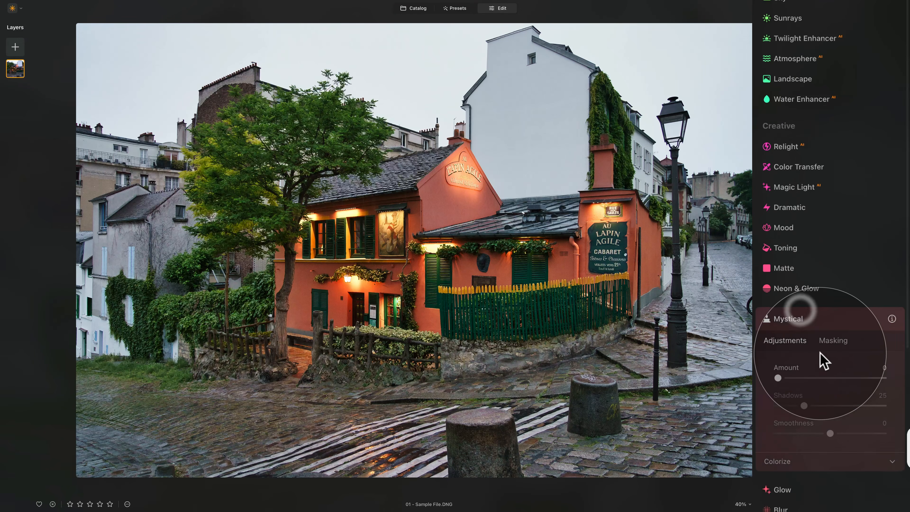
left_click(812, 378)
left_click(809, 321)
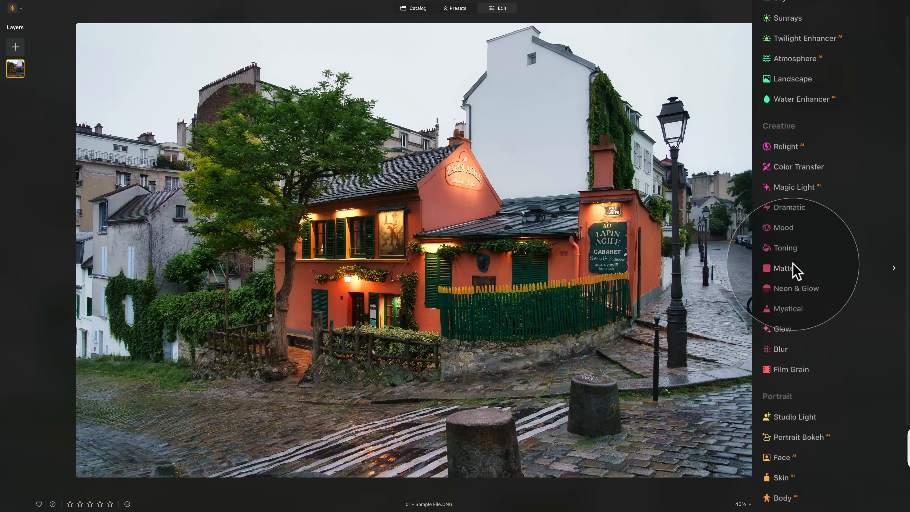
Apply the creative Matte effect with an Amount of 26 and close the tool.
left_click(792, 269)
left_click(804, 338)
left_click(807, 279)
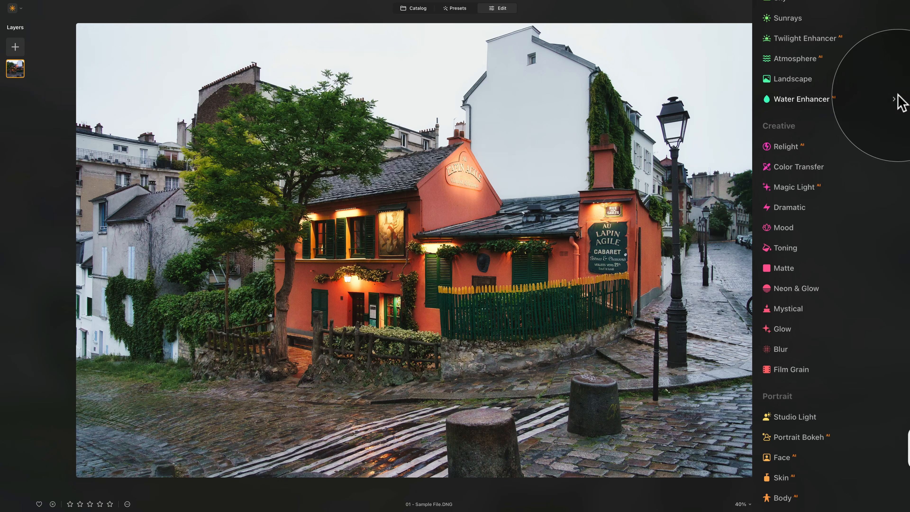
Show the whole photo and reopen the Develop RAW adjustments from the list of applied edits.
scroll(808, 85, "up", 5)
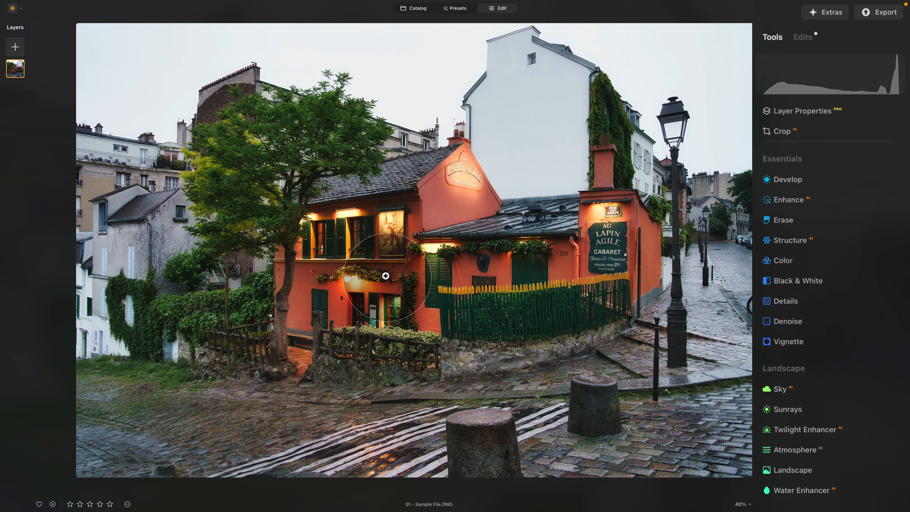
key("super+minus")
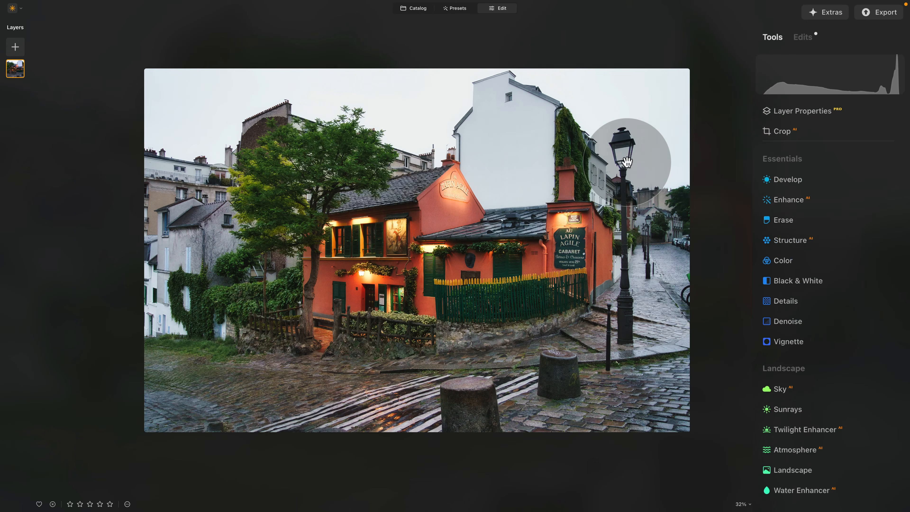
key("super+equal")
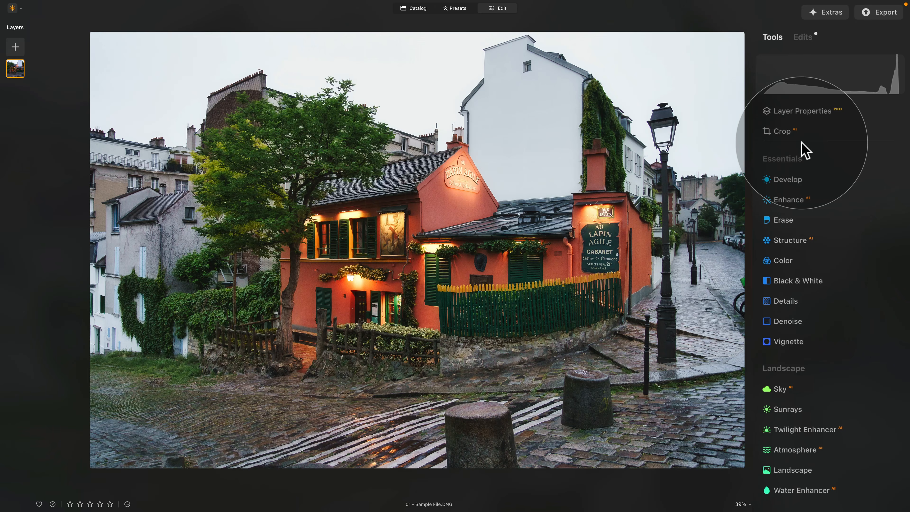
left_click(803, 41)
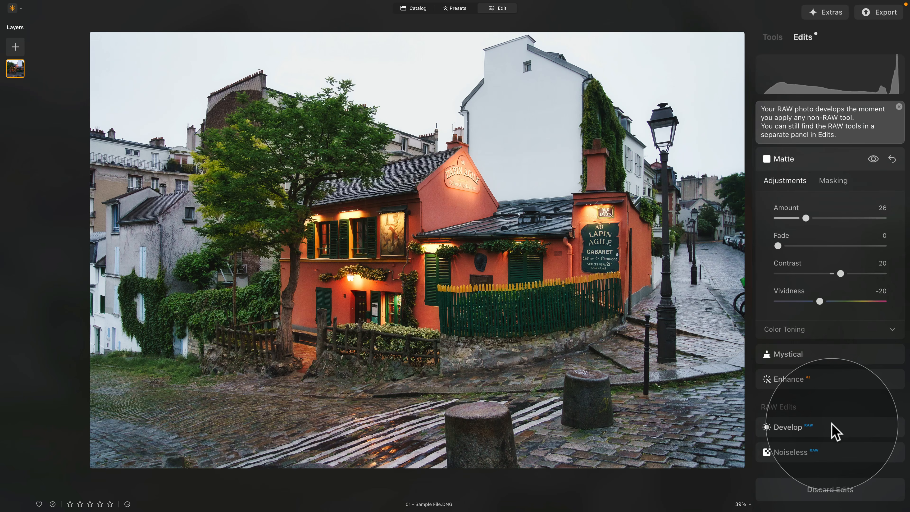
left_click(830, 429)
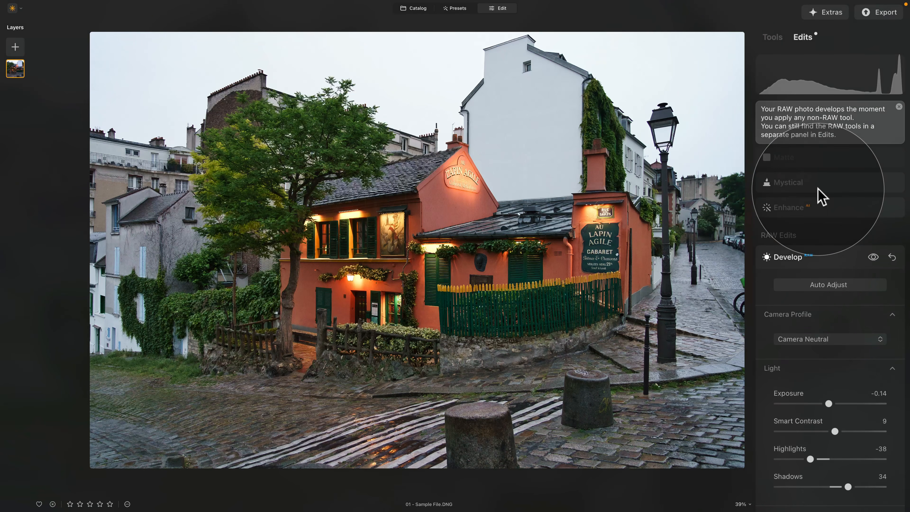
Set Saturation to -16 in the Color settings of the existing Develop RAW edit and close that edit.
left_click(799, 371)
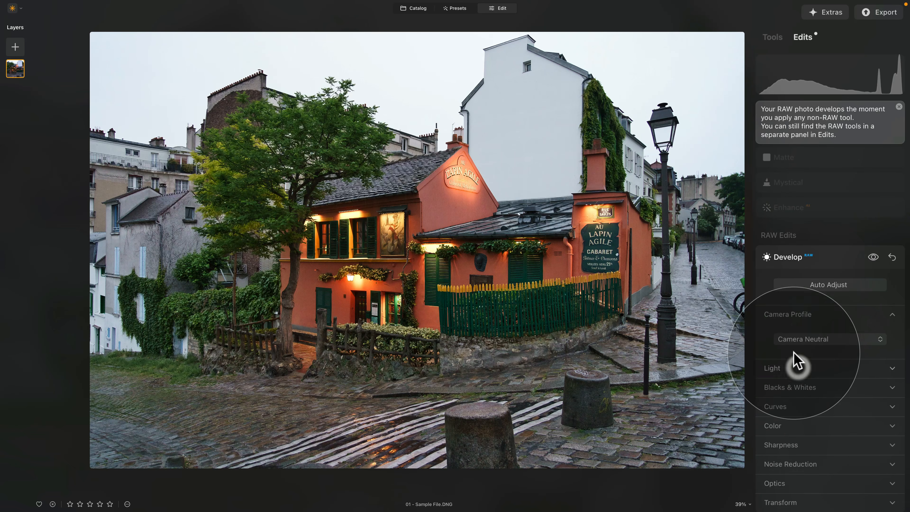
left_click(790, 315)
left_click(786, 392)
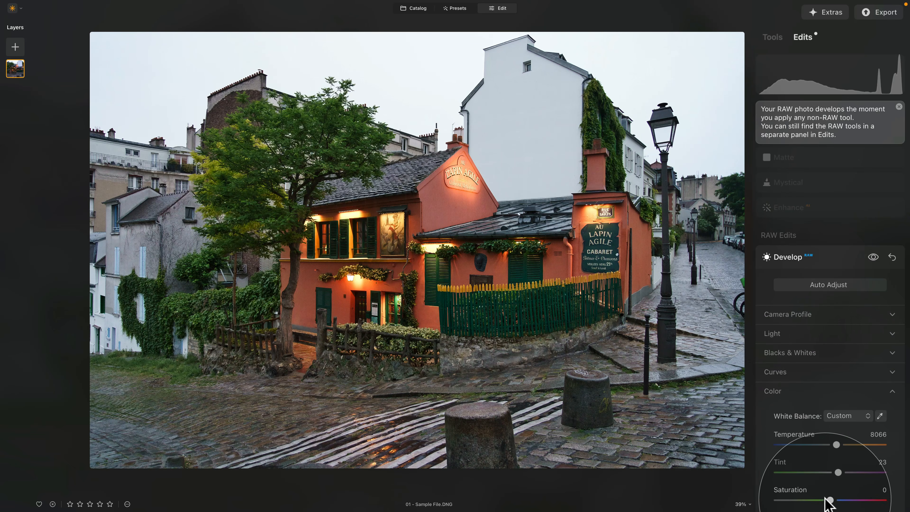
left_click_drag(828, 499, 822, 500)
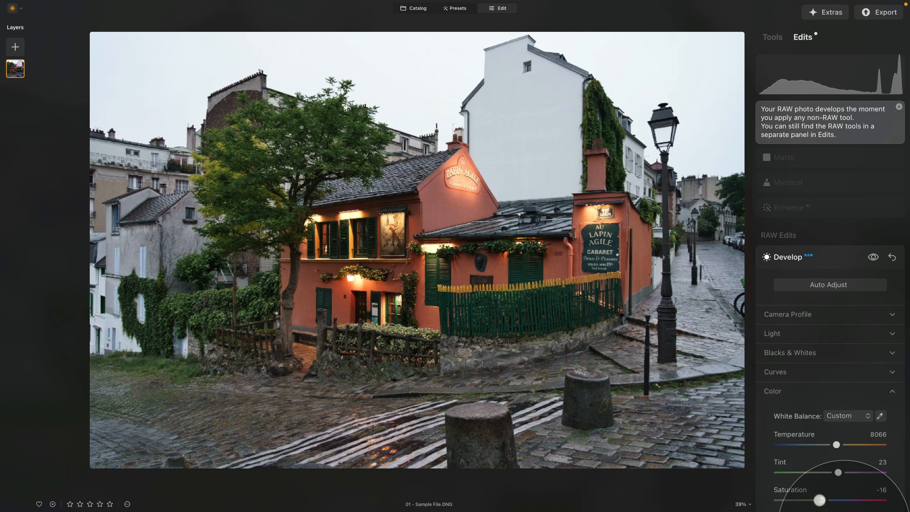
left_click(827, 256)
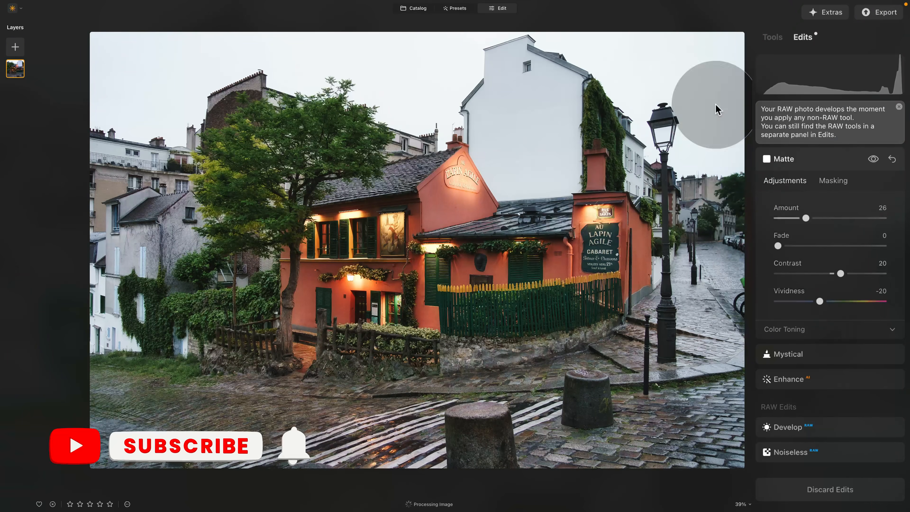
Compare the full tool list with the applied edits, revisiting the Develop RAW settings before returning to the tools.
left_click(770, 36)
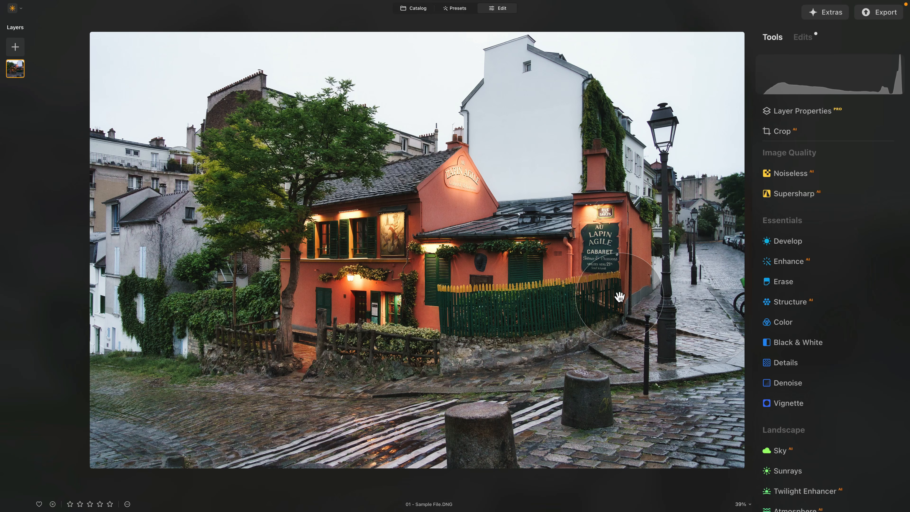
left_click(806, 38)
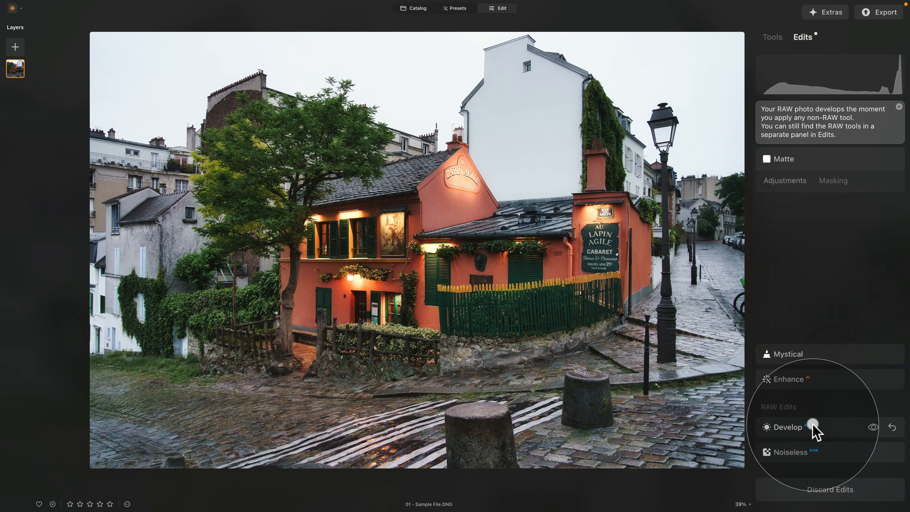
left_click(813, 425)
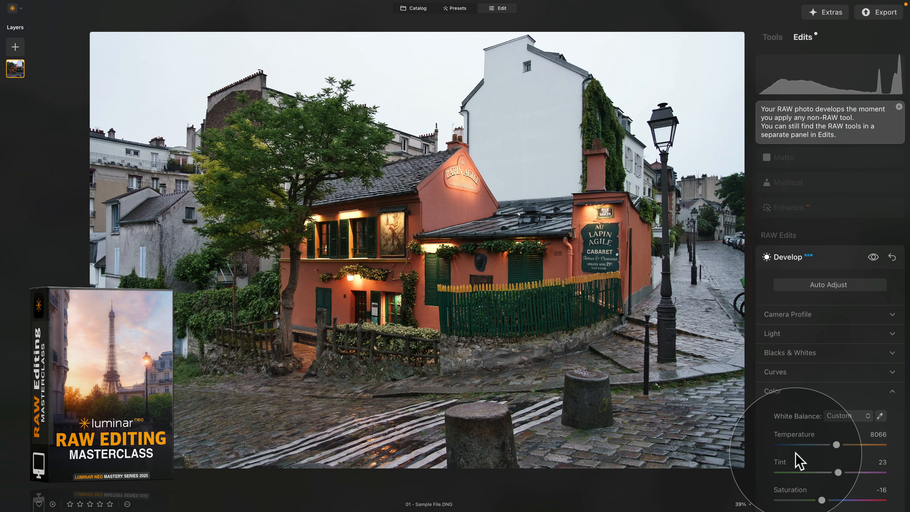
left_click(822, 261)
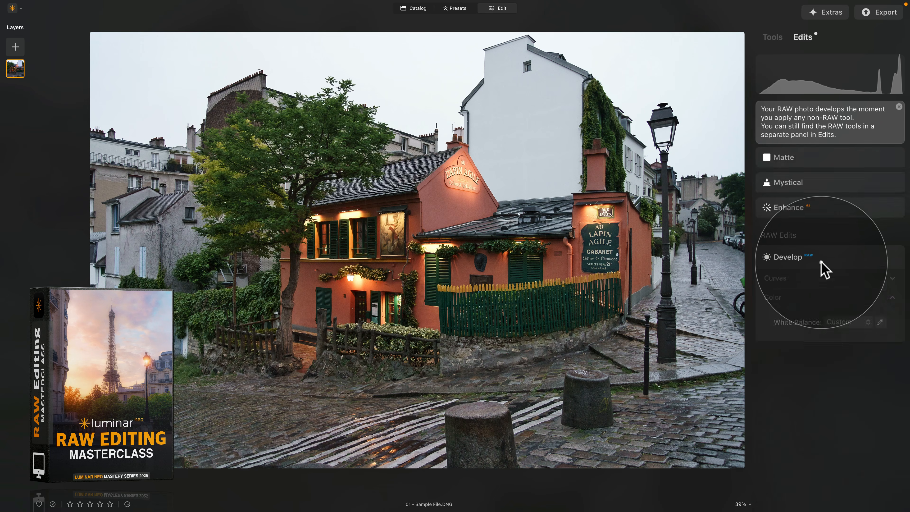
left_click(773, 37)
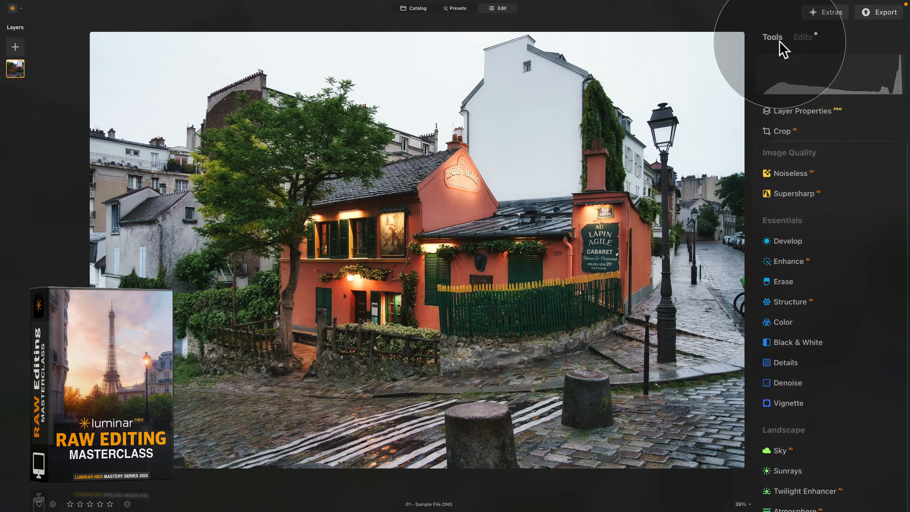
left_click(579, 258)
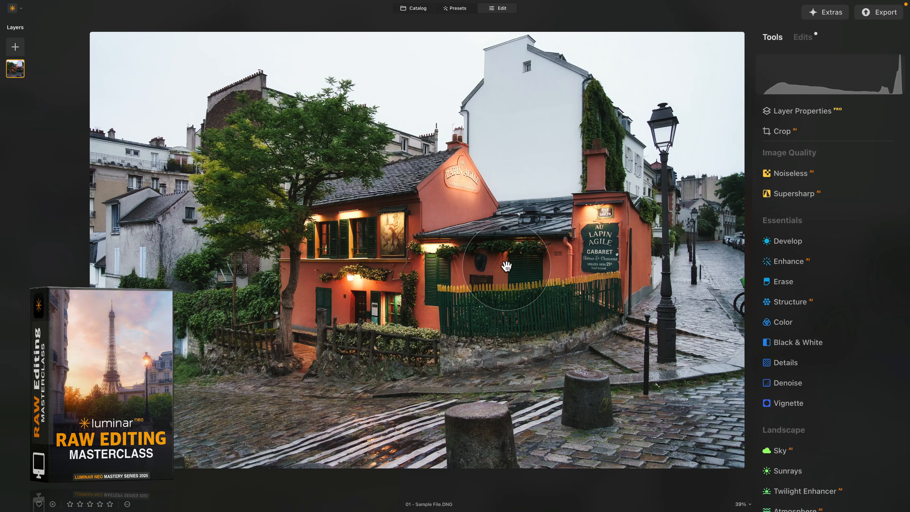